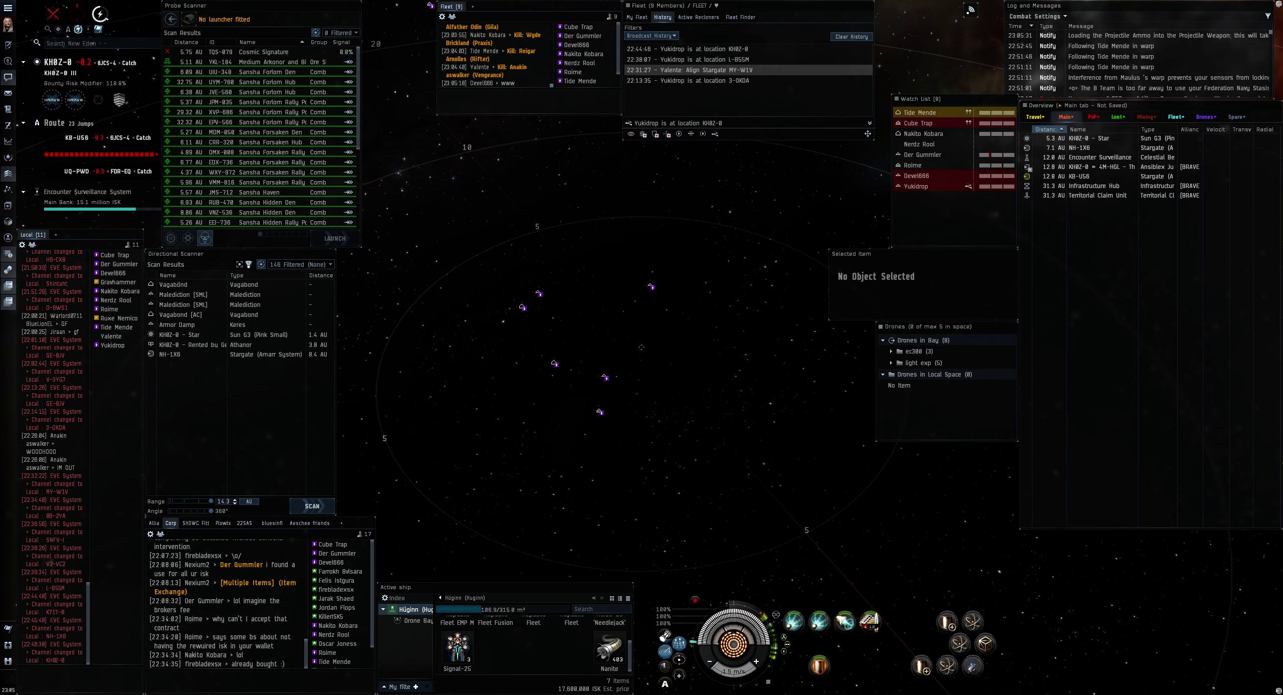
pyautogui.scroll(-5, 642, 346)
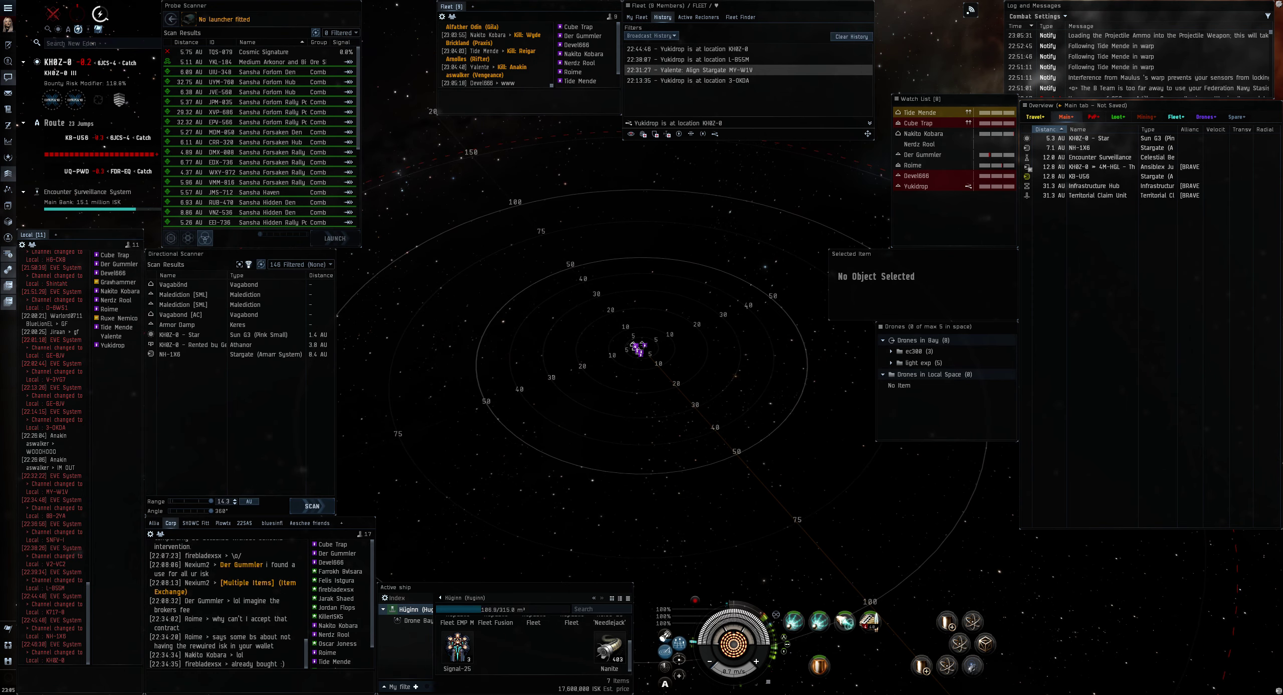
pyautogui.scroll(2, 642, 347)
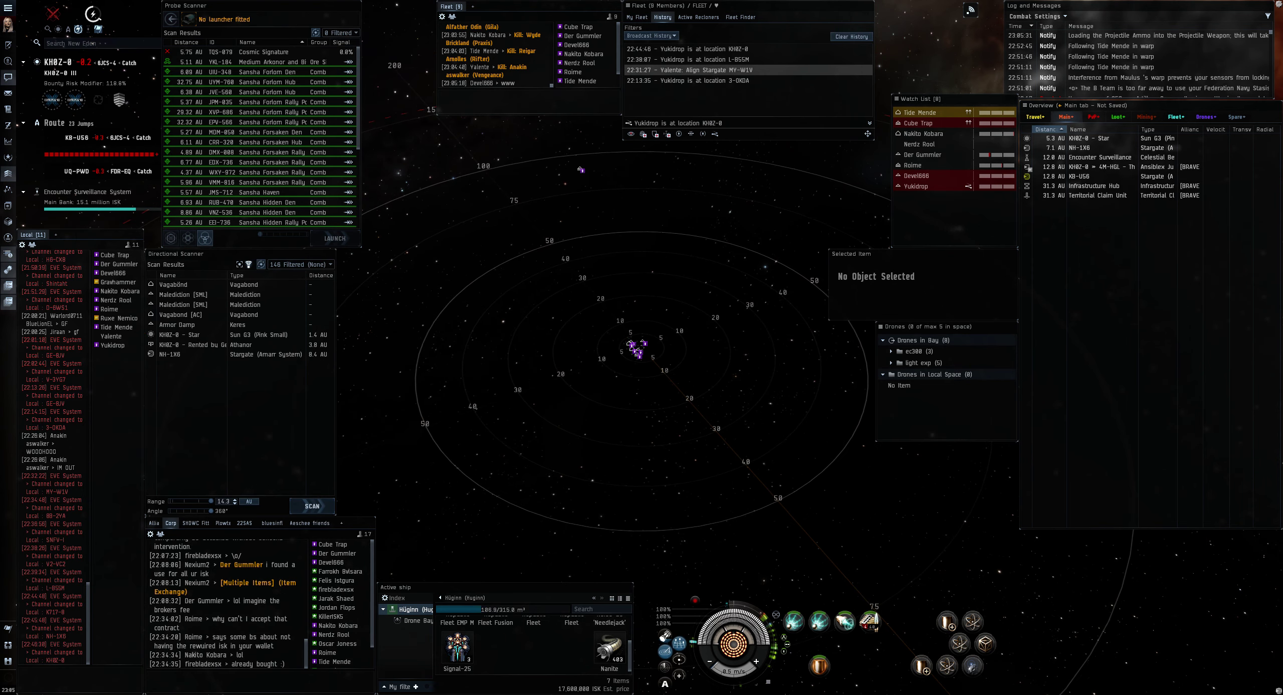
# Wipe the 23-jump autopilot route so no destination remains.
pyautogui.hotkey('ctrl', 'shift', 'x')
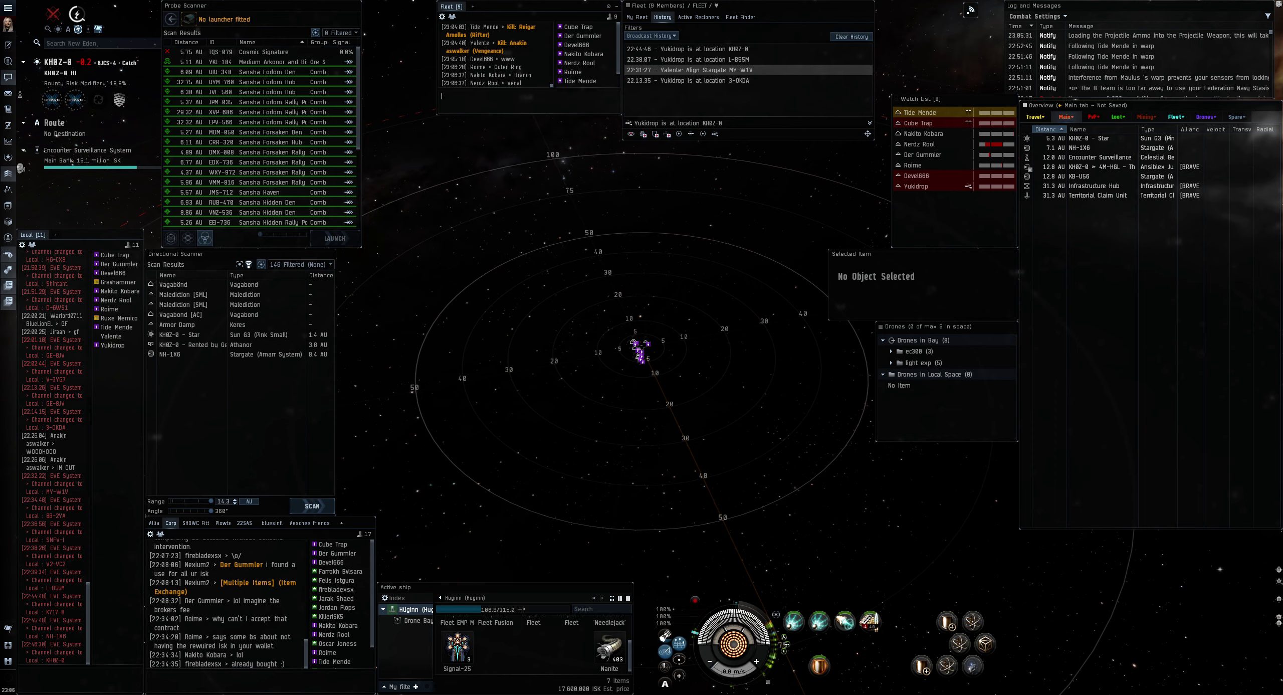
# Regroup on the fleet commander and send 'delve' in fleet chat.
pyautogui.hotkey('shift', 'r')
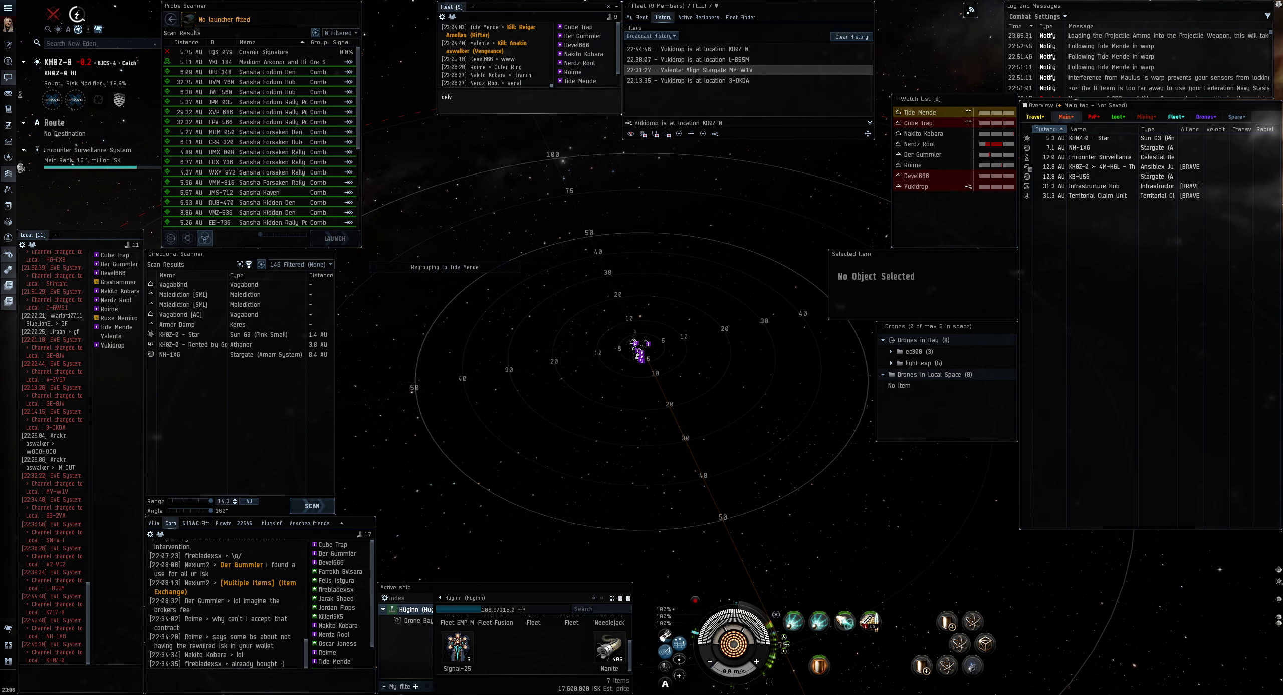
pyautogui.press('Return')
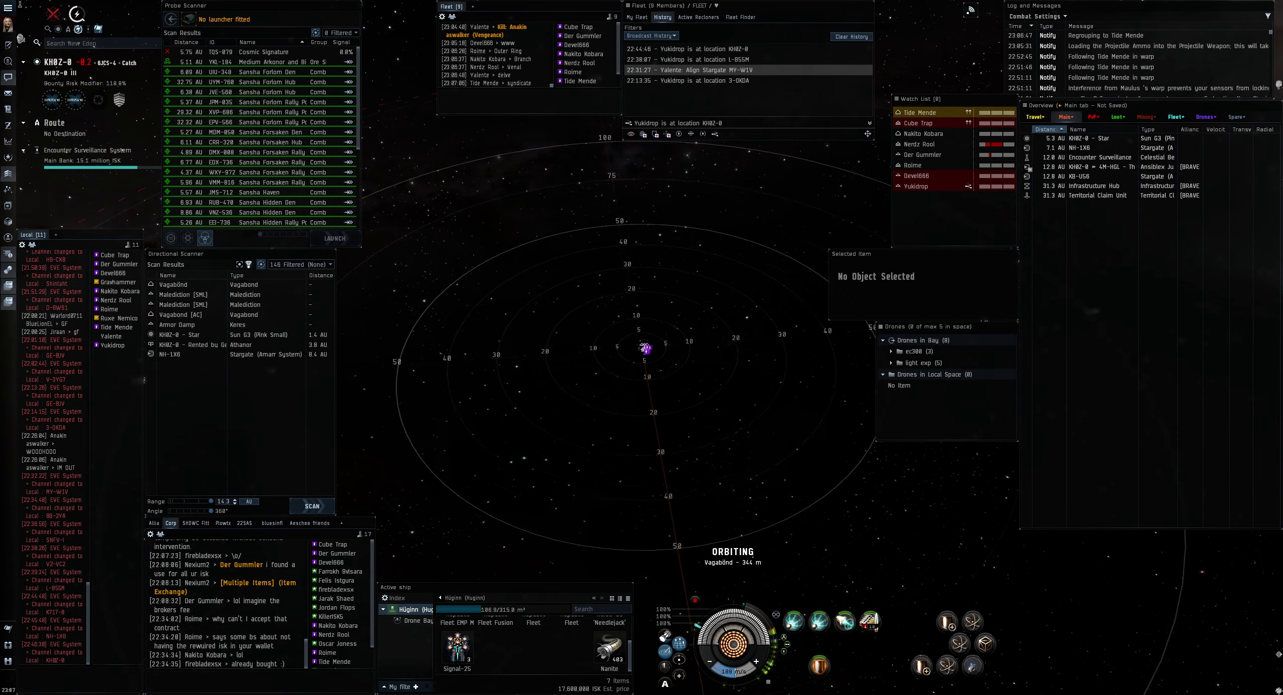
# Hide the tactical range overlay and rotate the camera around the fleet.
pyautogui.hotkey('ctrl', 'd')
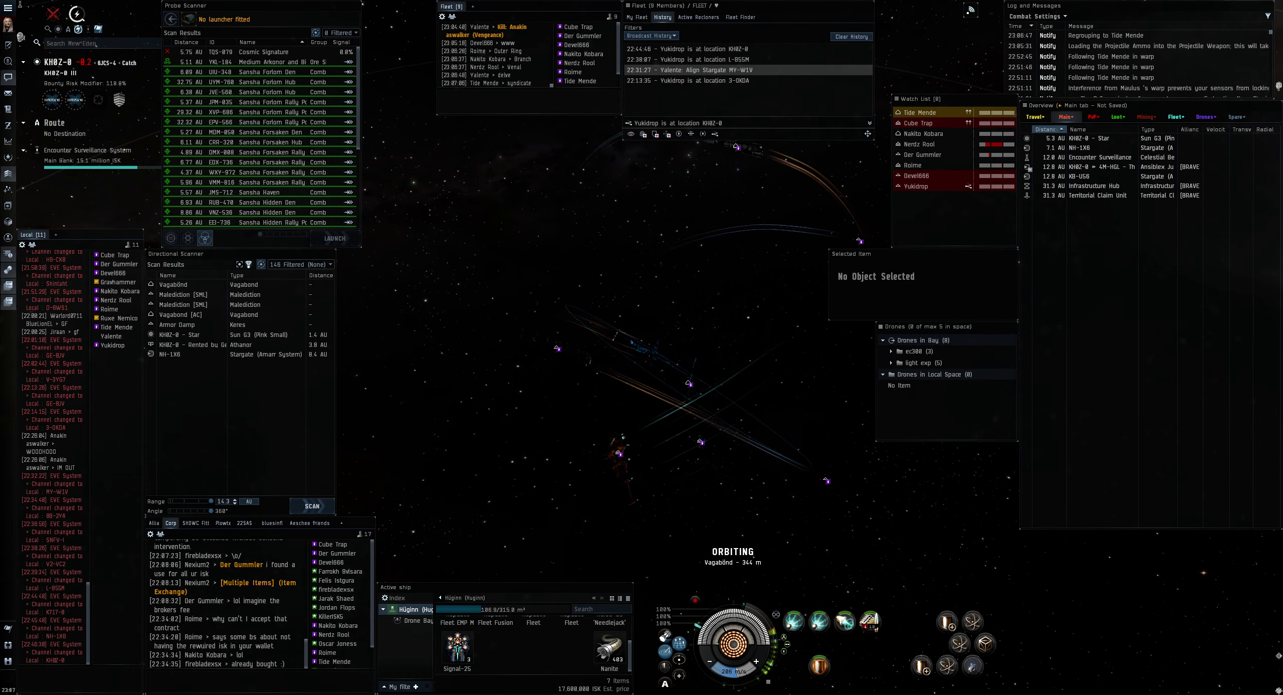
pyautogui.moveTo(762, 402)
pyautogui.mouseDown()
pyautogui.moveTo(502, 281)
pyautogui.moveTo(621, 382)
pyautogui.mouseUp()
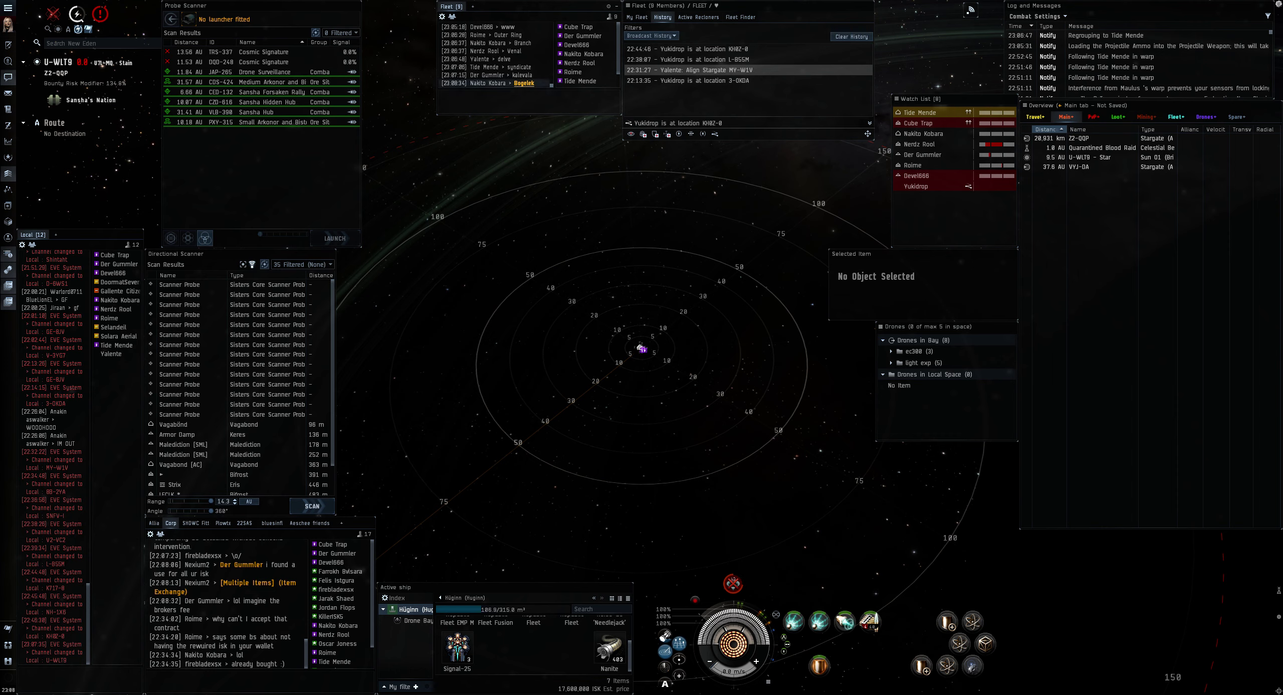
pyautogui.rightClick(529, 83)
pyautogui.click(557, 105)
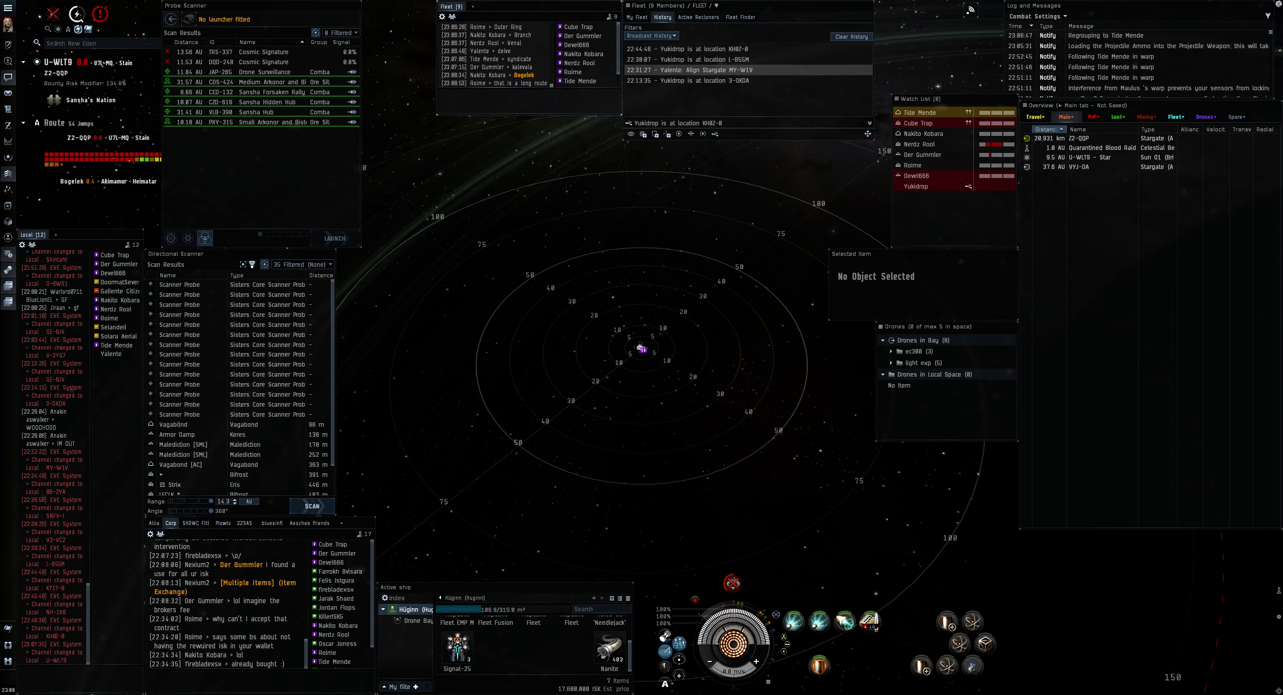
pyautogui.press('a')
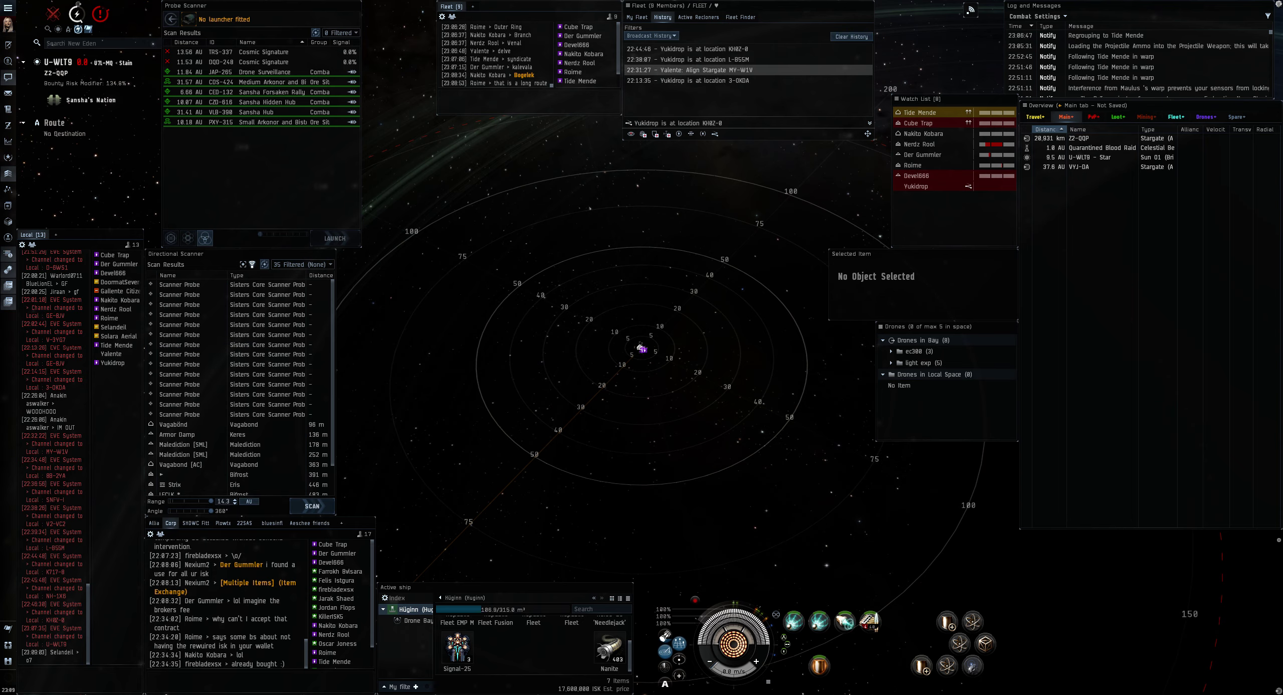
# Tilt the camera to look over the surrounding space in U-WLT9.
pyautogui.moveTo(622, 330); pyautogui.dragTo(642, 341)
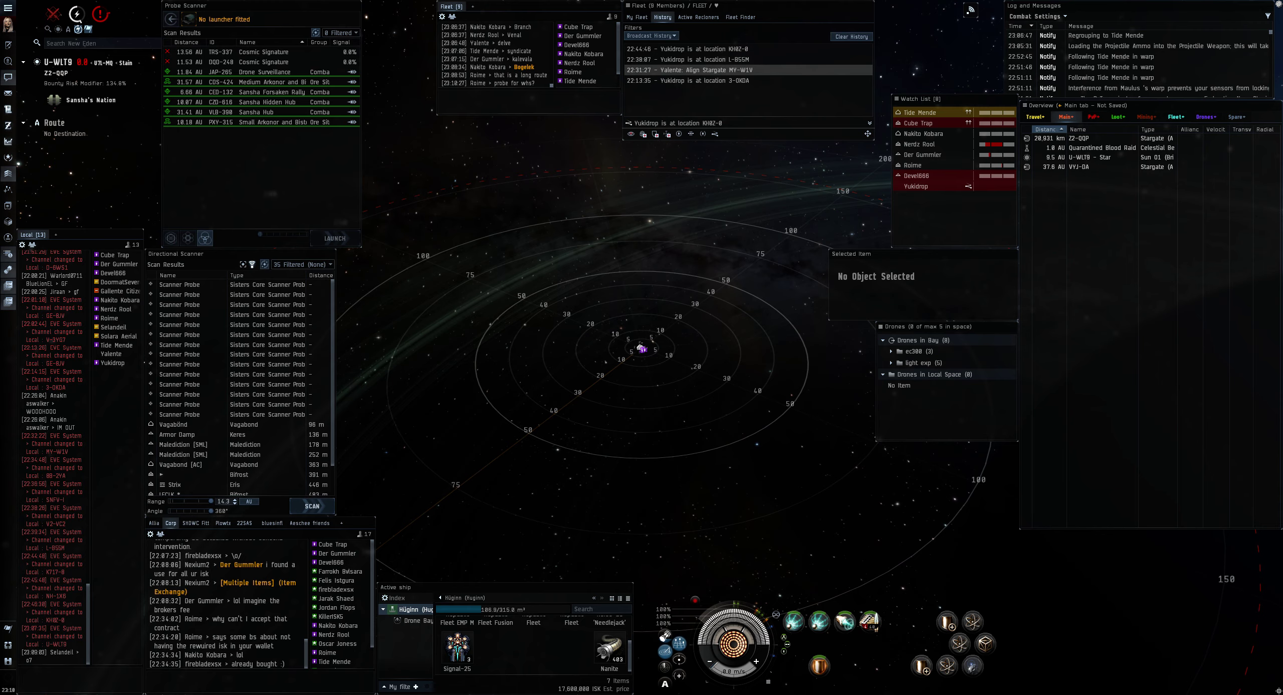
# Open the Stain regional market listing the Ice Storm Filaments.
pyautogui.click(9, 141)
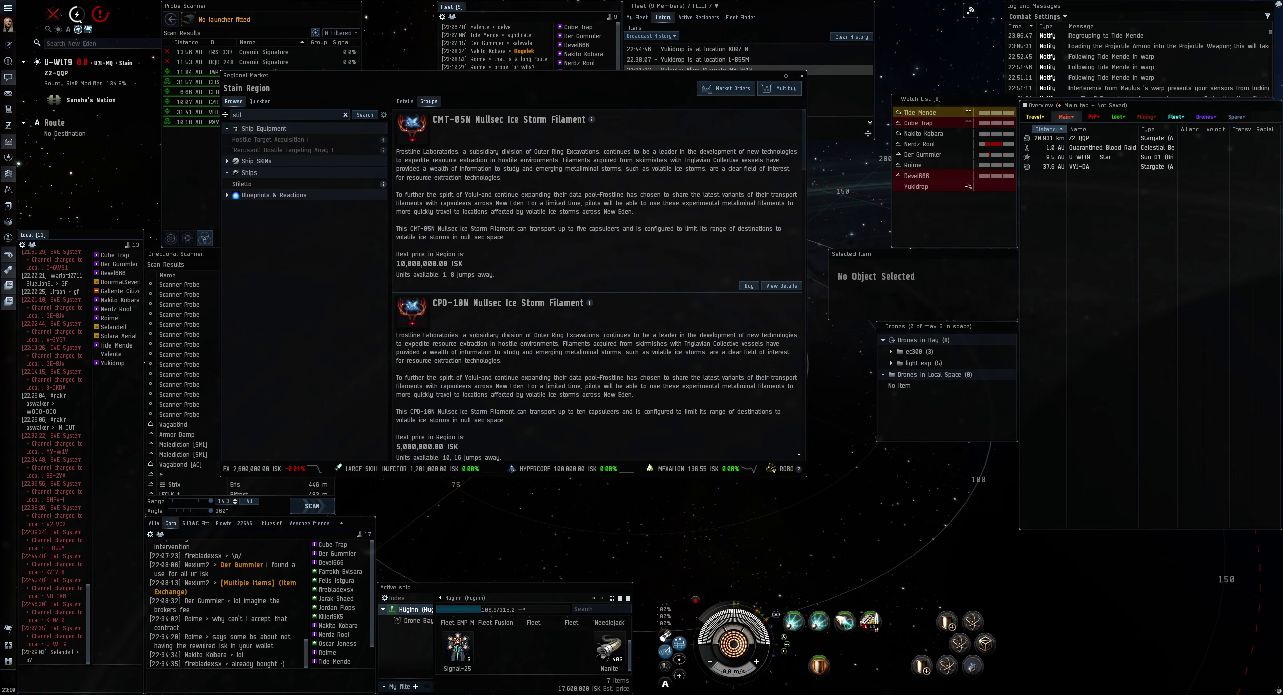
pyautogui.scroll(-2, 597, 282)
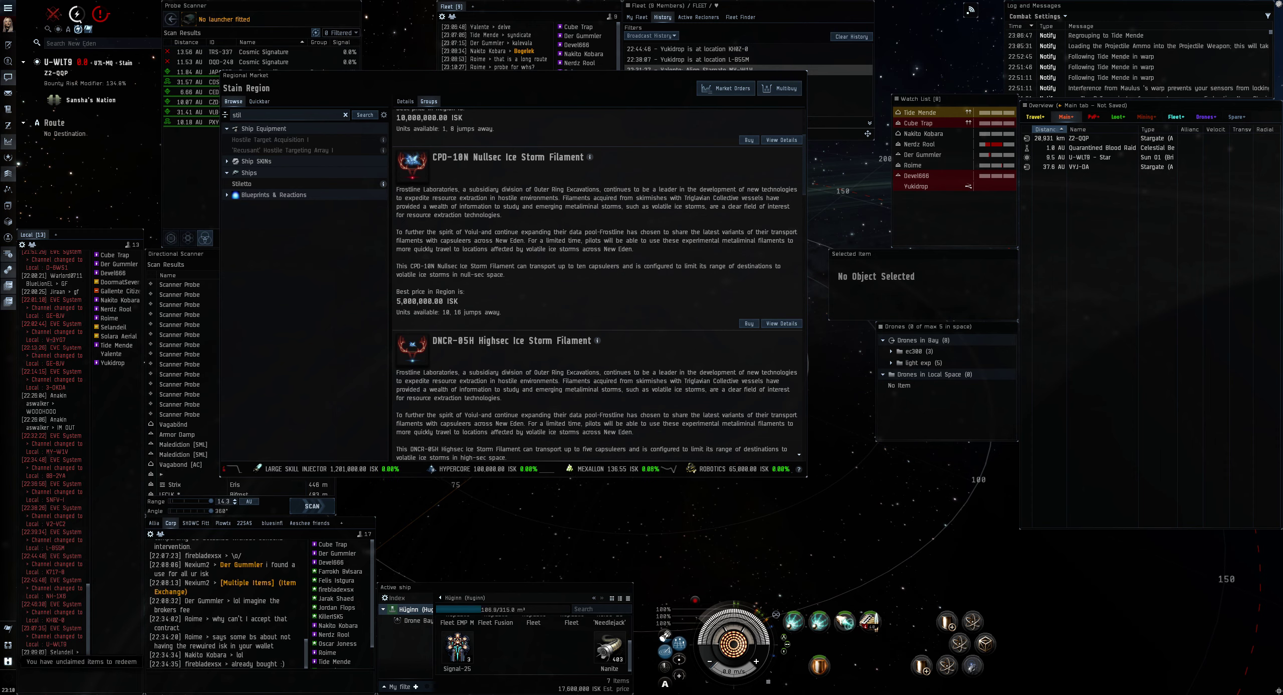
# Open the redeemable items and view details of the Snowstar Crystalburst Fireworks Crate.
pyautogui.click(8, 661)
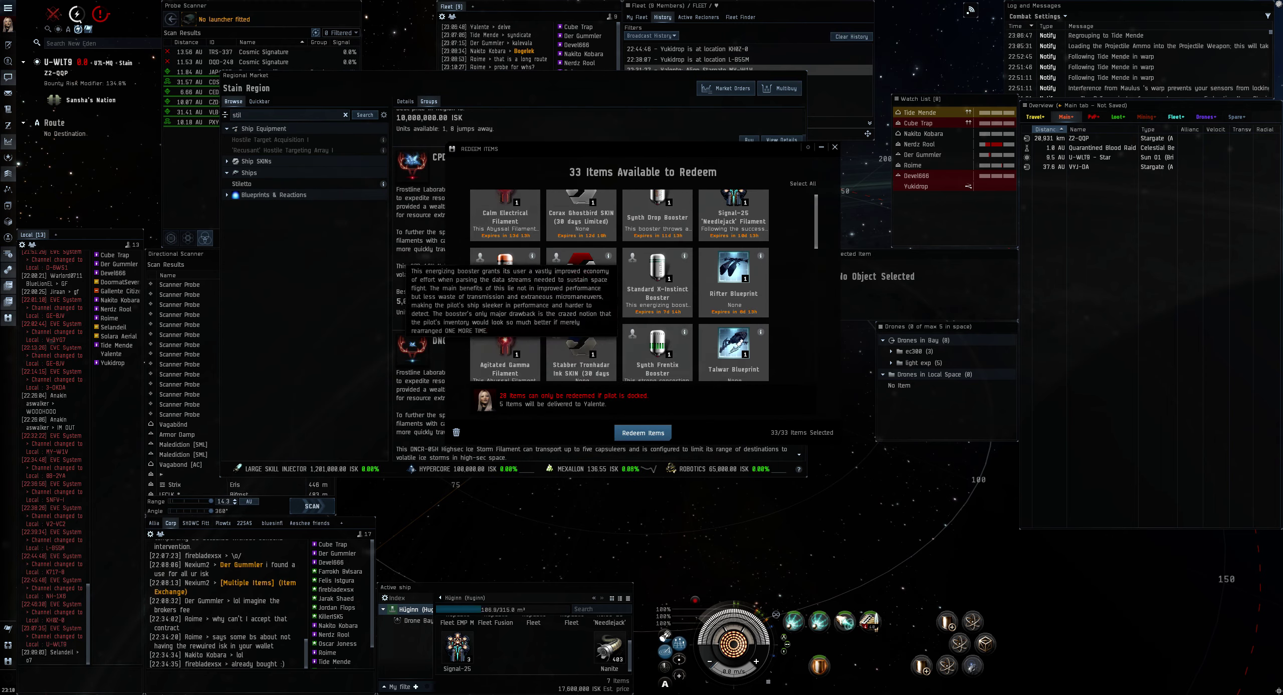
pyautogui.scroll(-3, 581, 292)
pyautogui.scroll(-3, 582, 292)
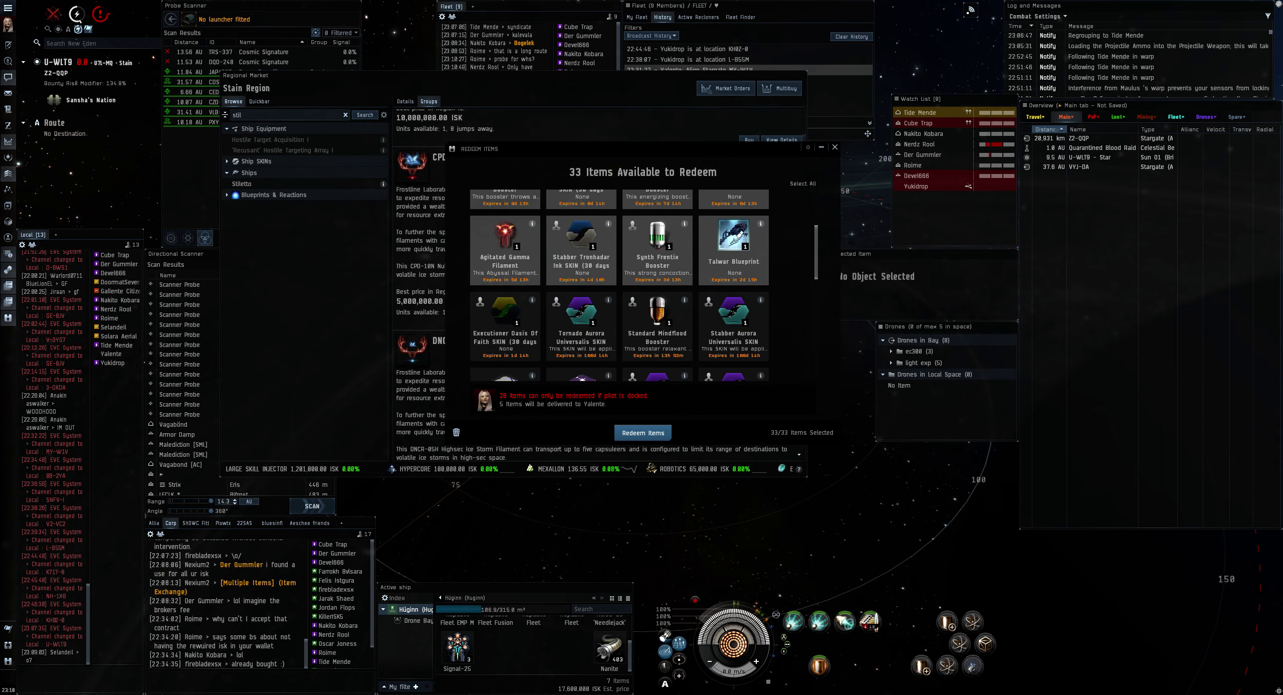
pyautogui.moveTo(816, 251); pyautogui.dragTo(816, 304)
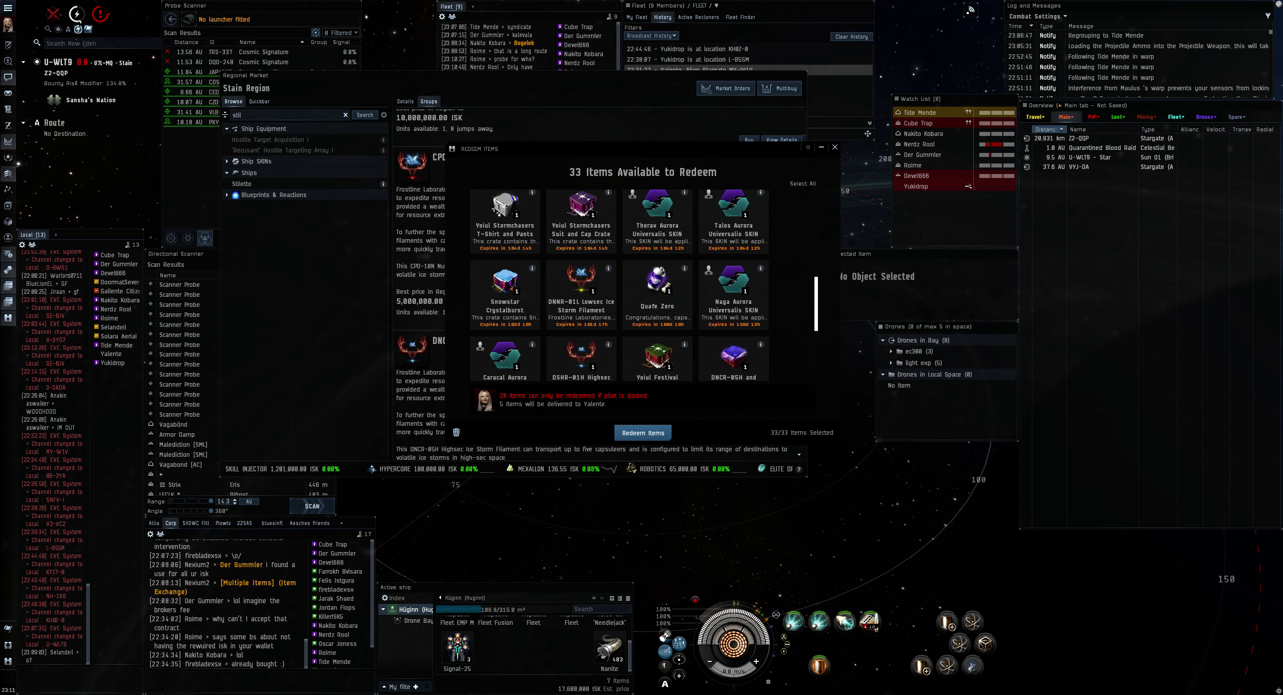
pyautogui.scroll(-1, 667, 286)
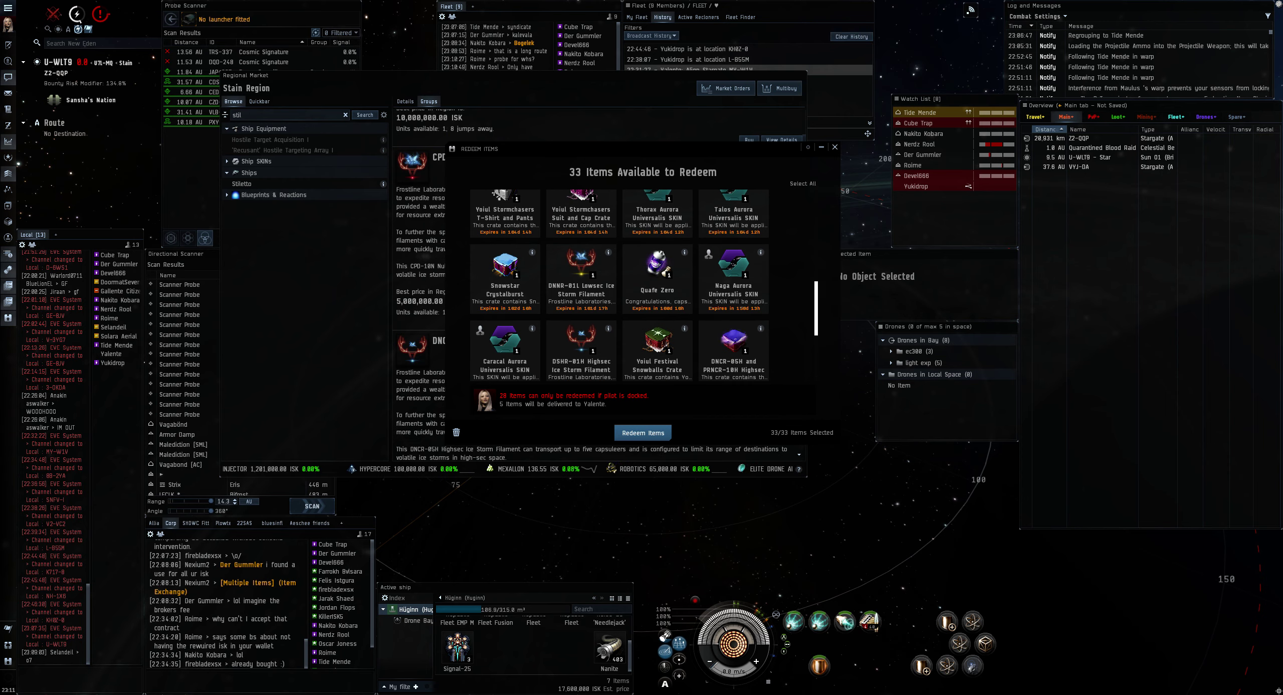
pyautogui.click(531, 252)
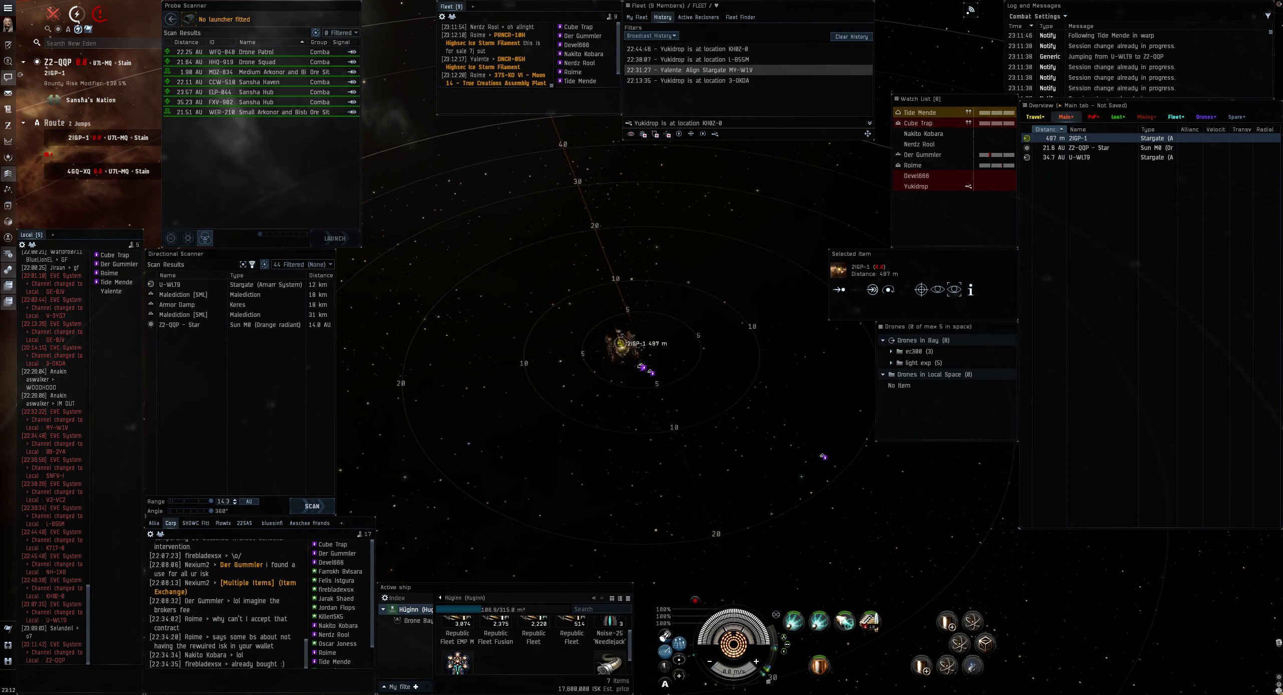
pyautogui.scroll(8, 622, 344)
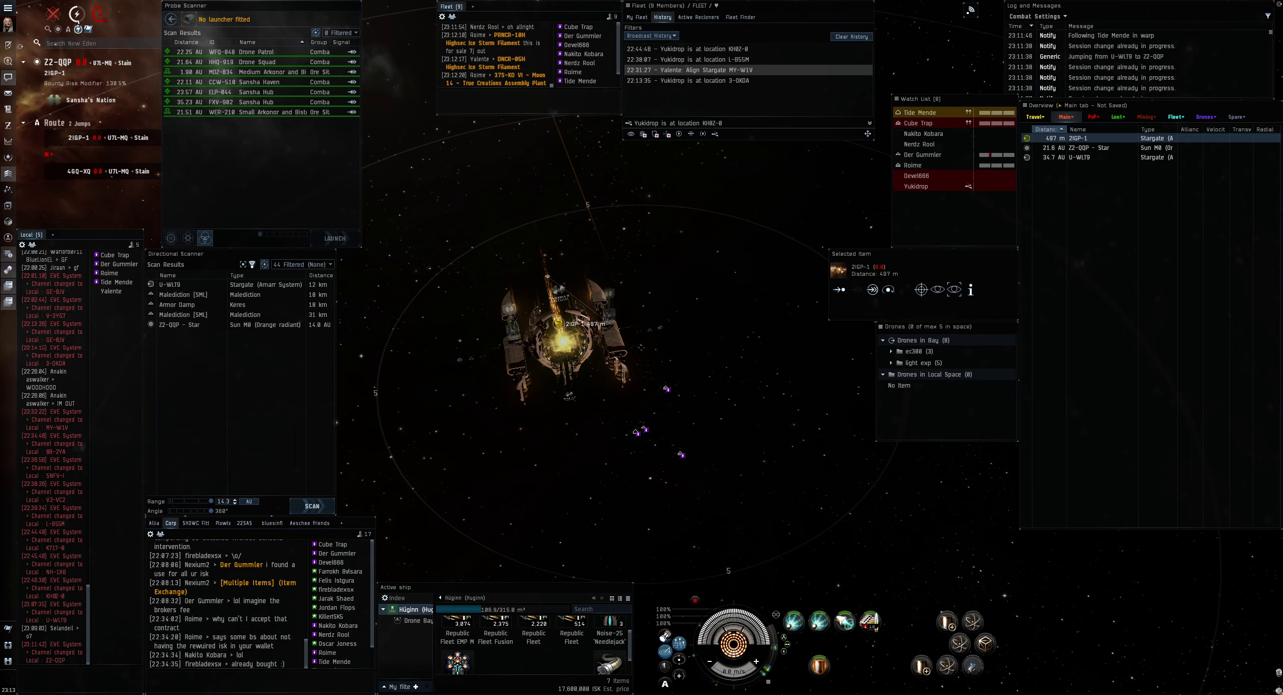
pyautogui.scroll(5, 562, 332)
pyautogui.scroll(-7, 561, 332)
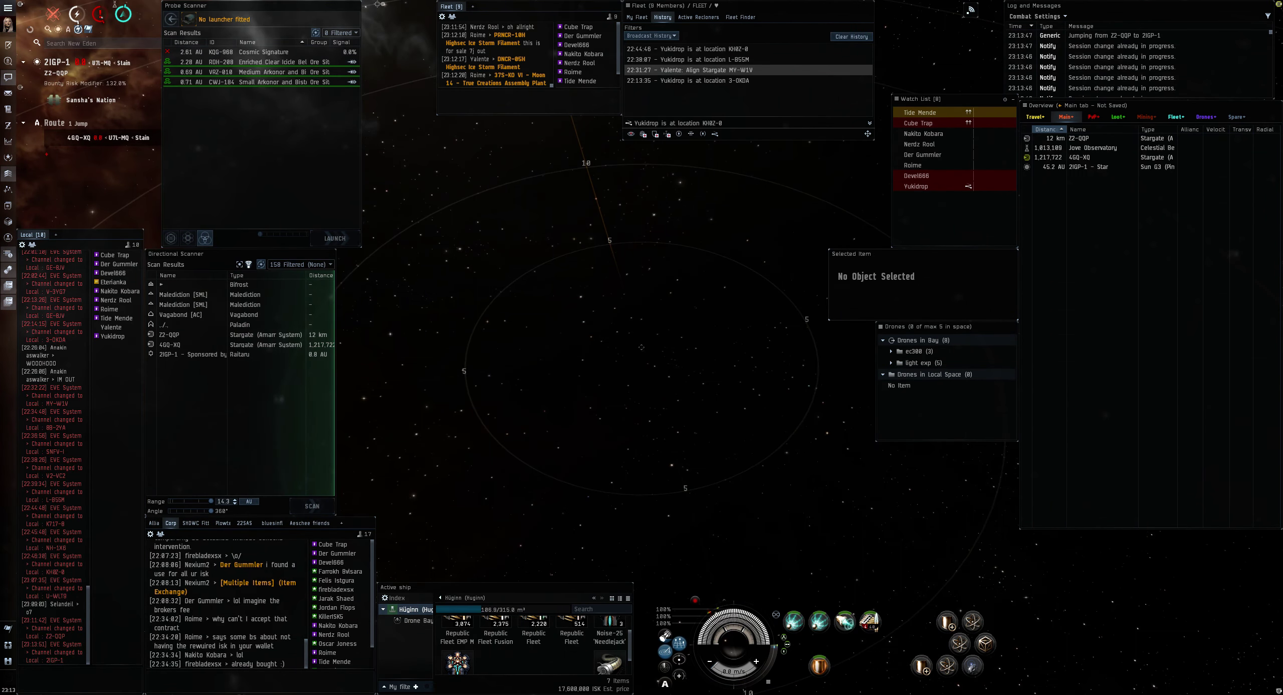
# Set the 4GQ-XQ stargate as the next destination and tilt the camera over the ship.
pyautogui.click(1150, 156)
pyautogui.moveTo(915, 186)
pyautogui.mouseDown()
pyautogui.moveTo(928, 186)
pyautogui.moveTo(902, 163)
pyautogui.mouseUp()
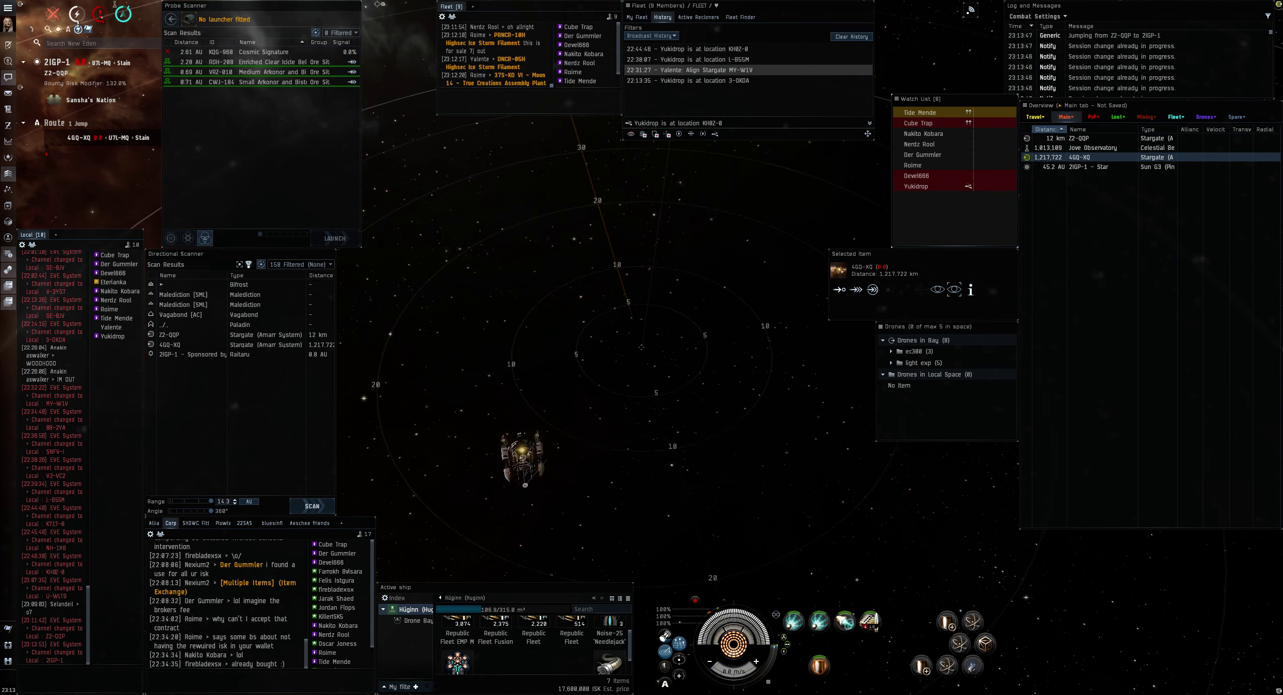
pyautogui.moveTo(917, 186); pyautogui.dragTo(893, 162)
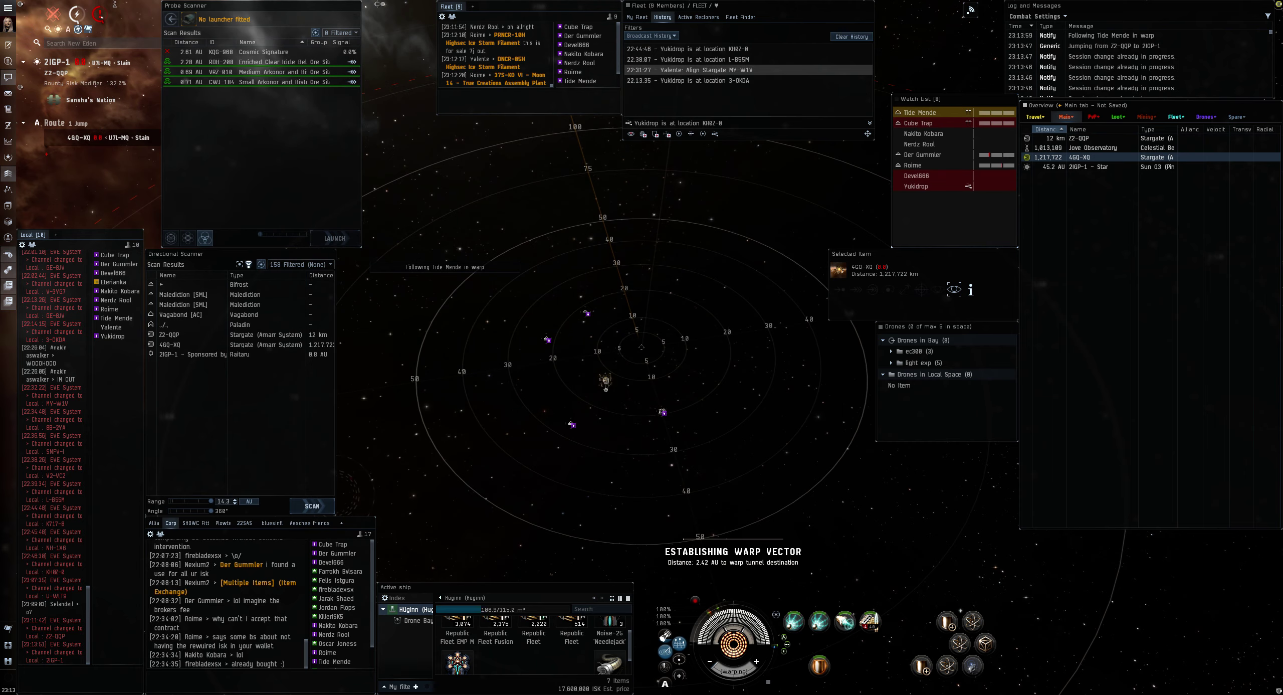
pyautogui.scroll(-5, 641, 347)
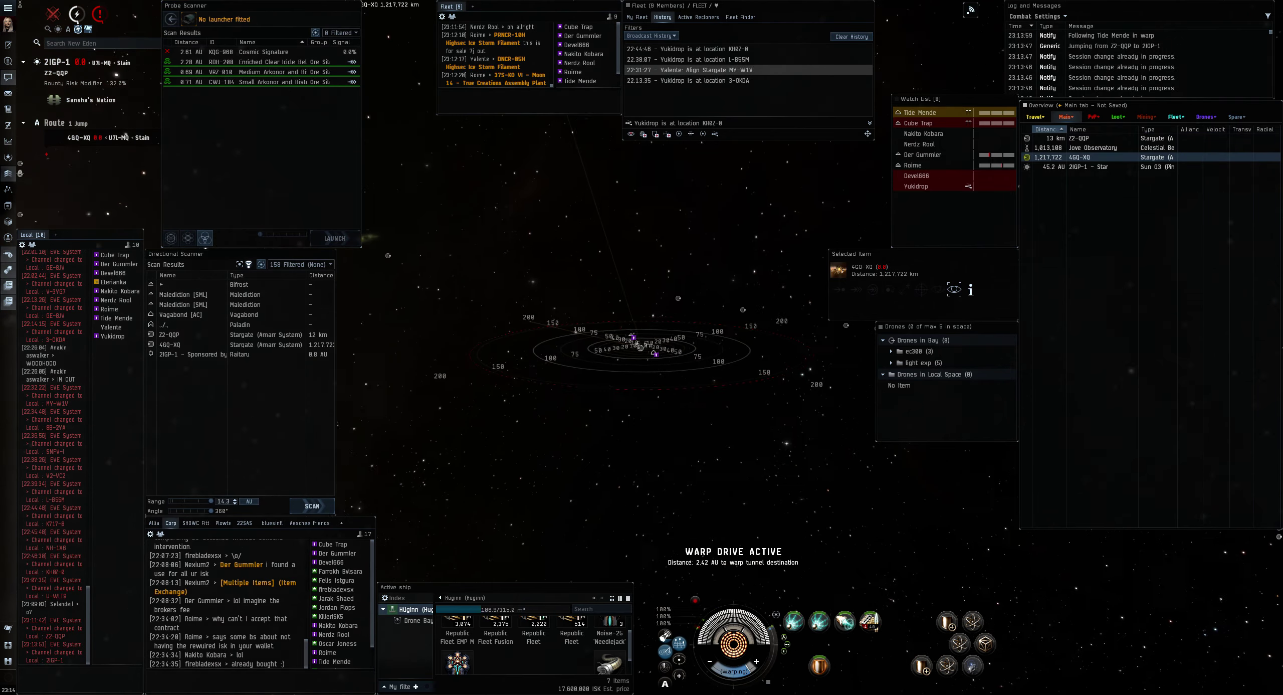
pyautogui.moveTo(656, 324); pyautogui.dragTo(598, 274)
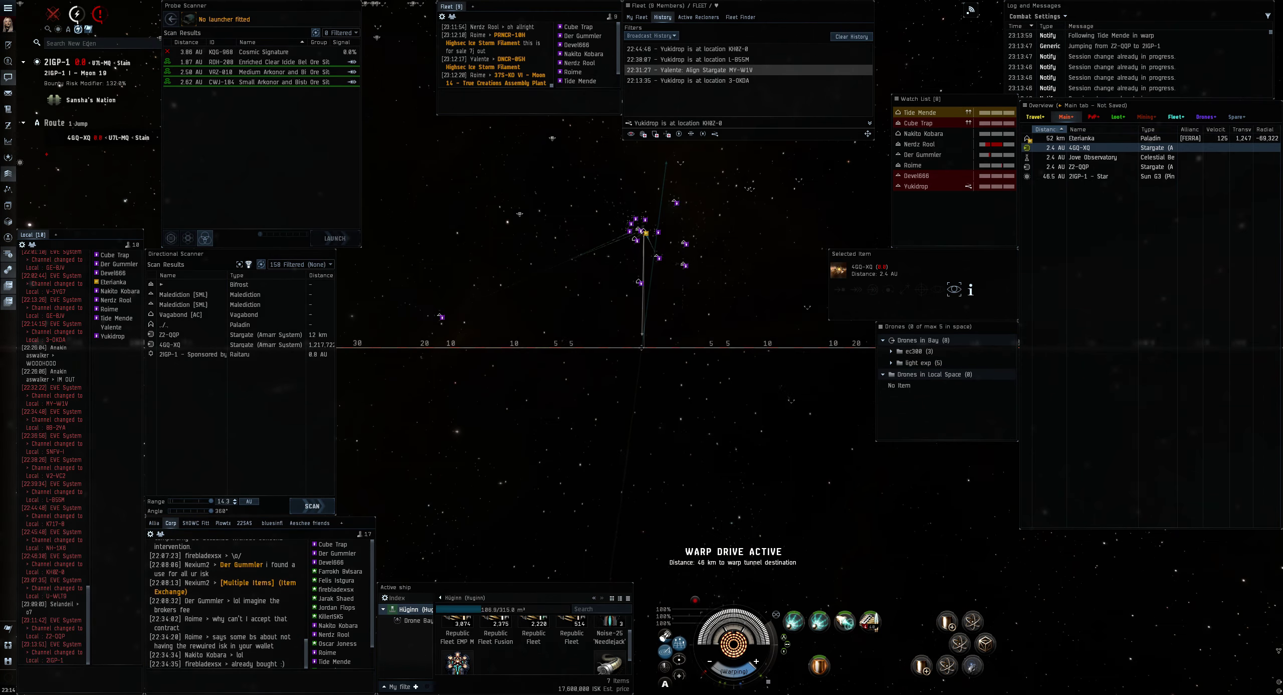
# Target Eterianka's Paladin, keep at range from it, and launch drones.
pyautogui.keyDown('ctrl'); pyautogui.click(1029, 140); pyautogui.keyUp('ctrl')
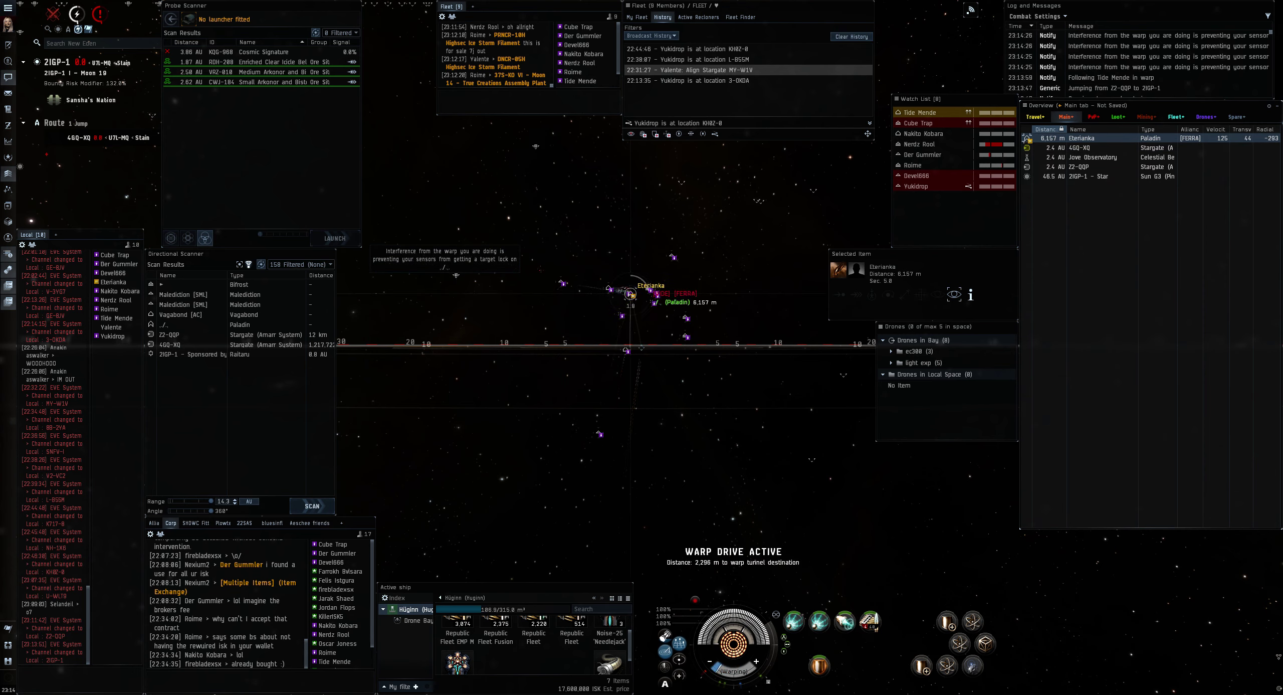
pyautogui.moveTo(1029, 139); pyautogui.dragTo(1047, 137)
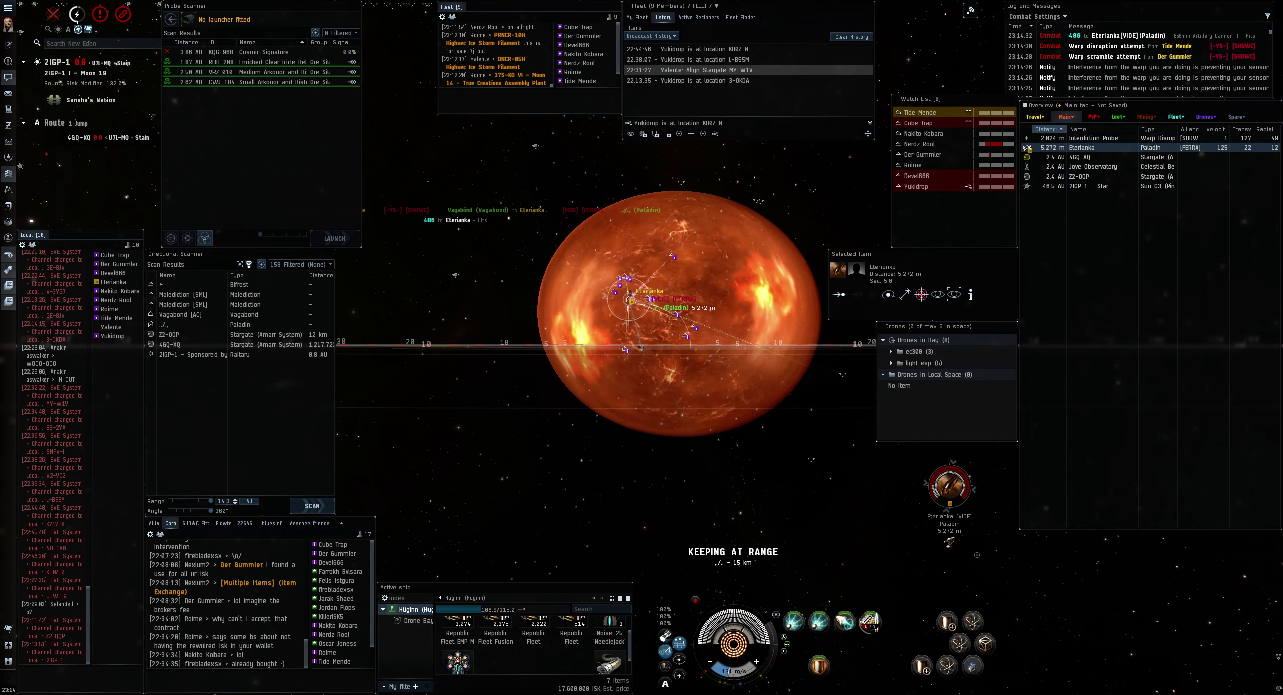
pyautogui.hotkey('shift', 'f')
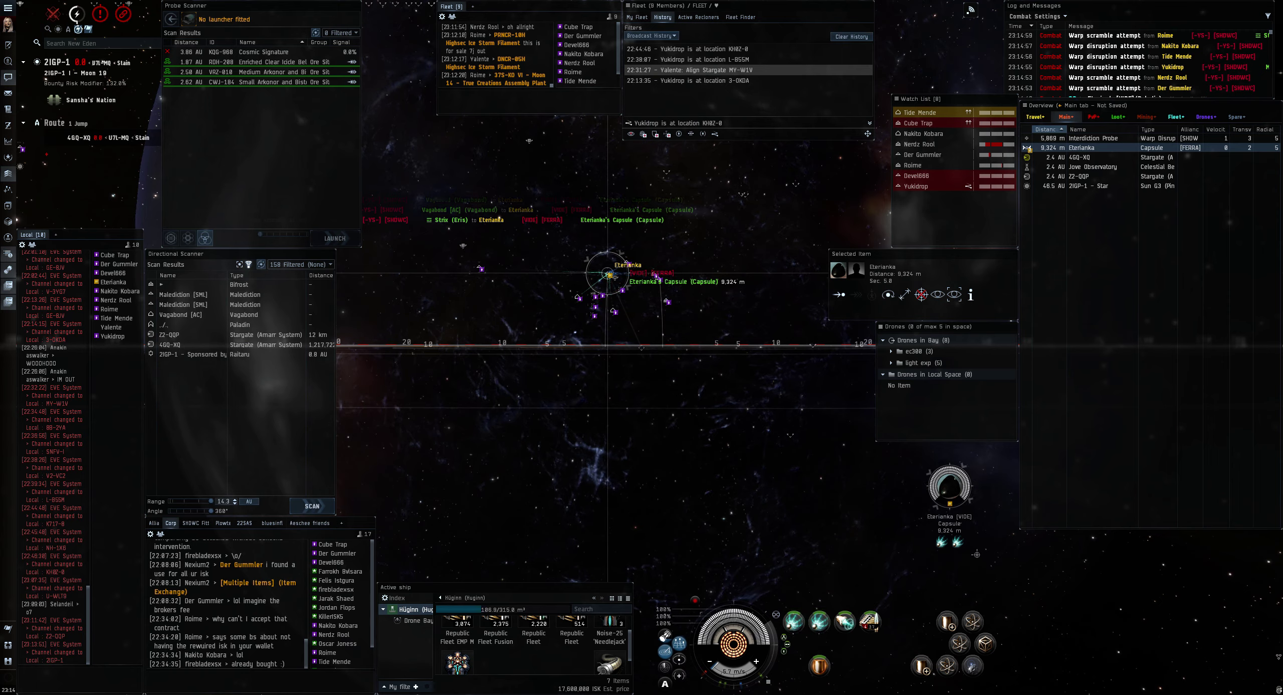
pyautogui.scroll(-5, 641, 302)
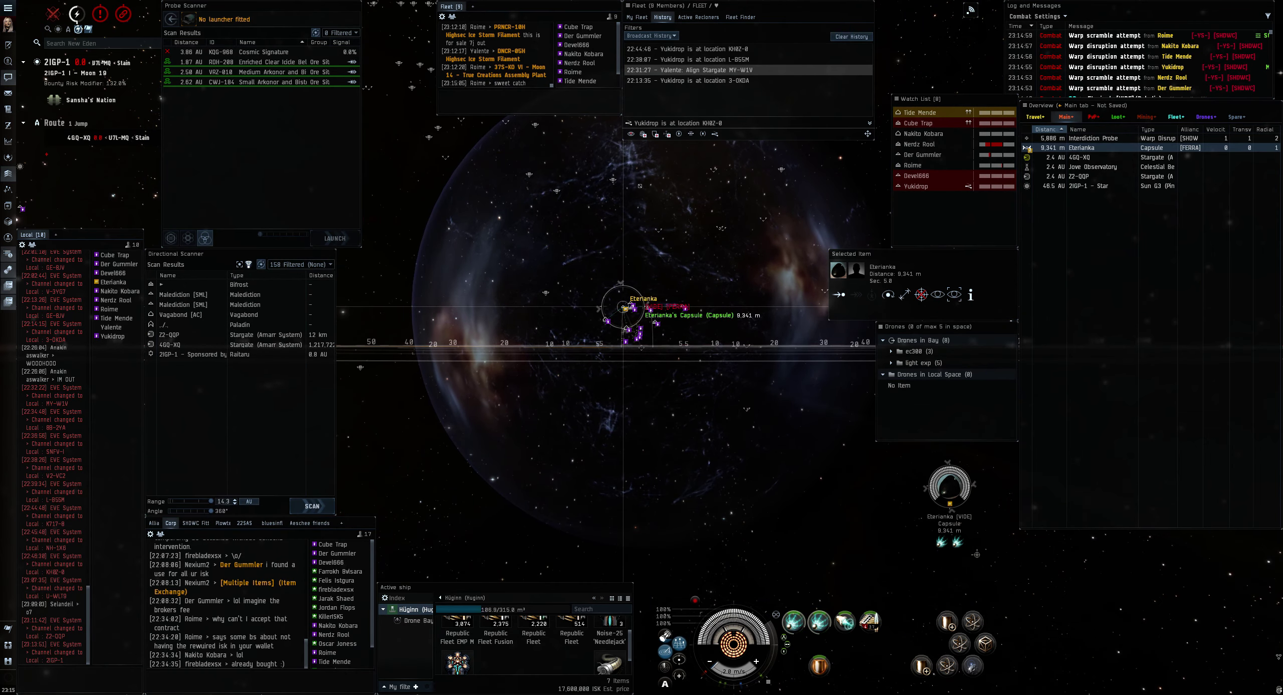
pyautogui.scroll(-5, 641, 301)
pyautogui.scroll(5, 642, 302)
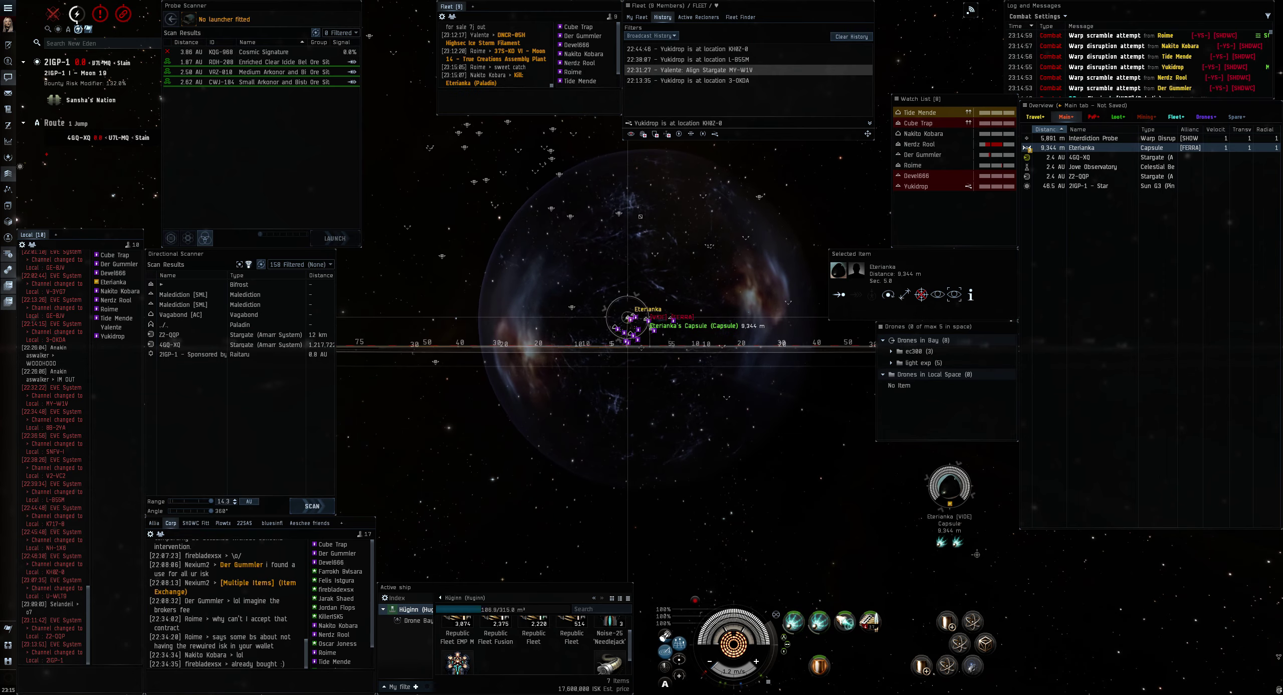
# Tilt the camera to look down on the battlefield.
pyautogui.moveTo(641, 342); pyautogui.dragTo(642, 301)
# Open the kill report for Eterianka's destroyed Paladin.
pyautogui.click(471, 82)
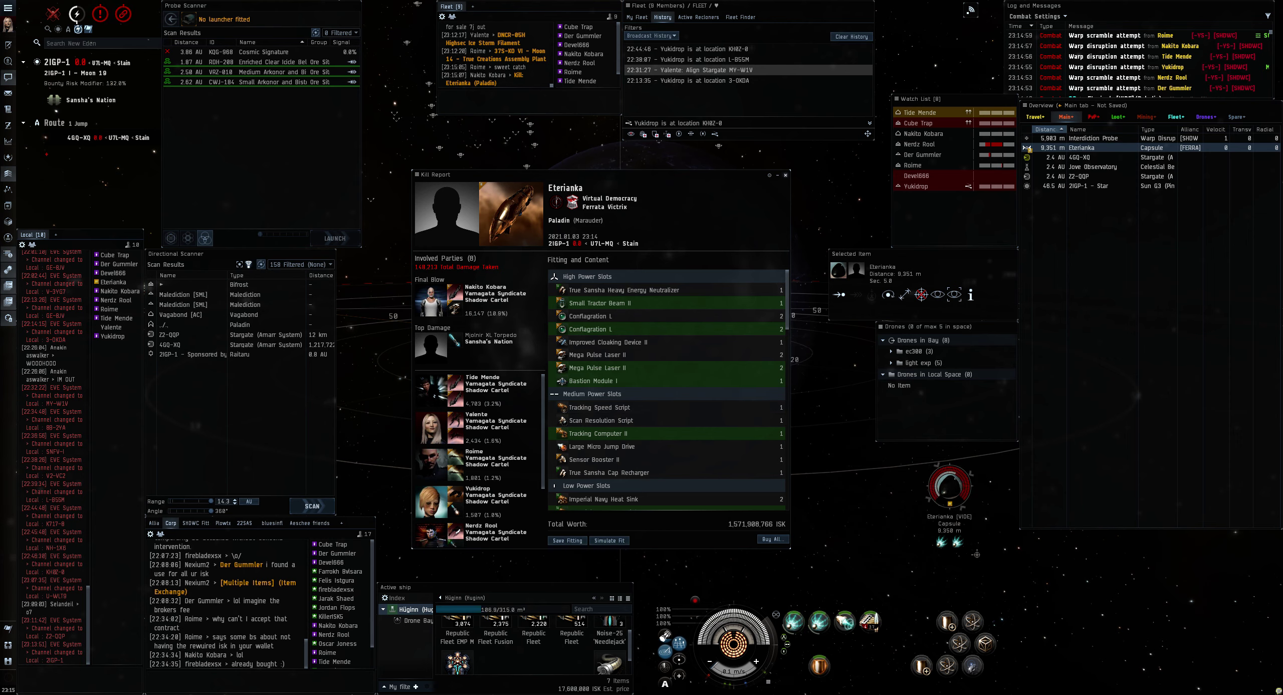
pyautogui.scroll(-2, 611, 356)
pyautogui.scroll(-2, 612, 356)
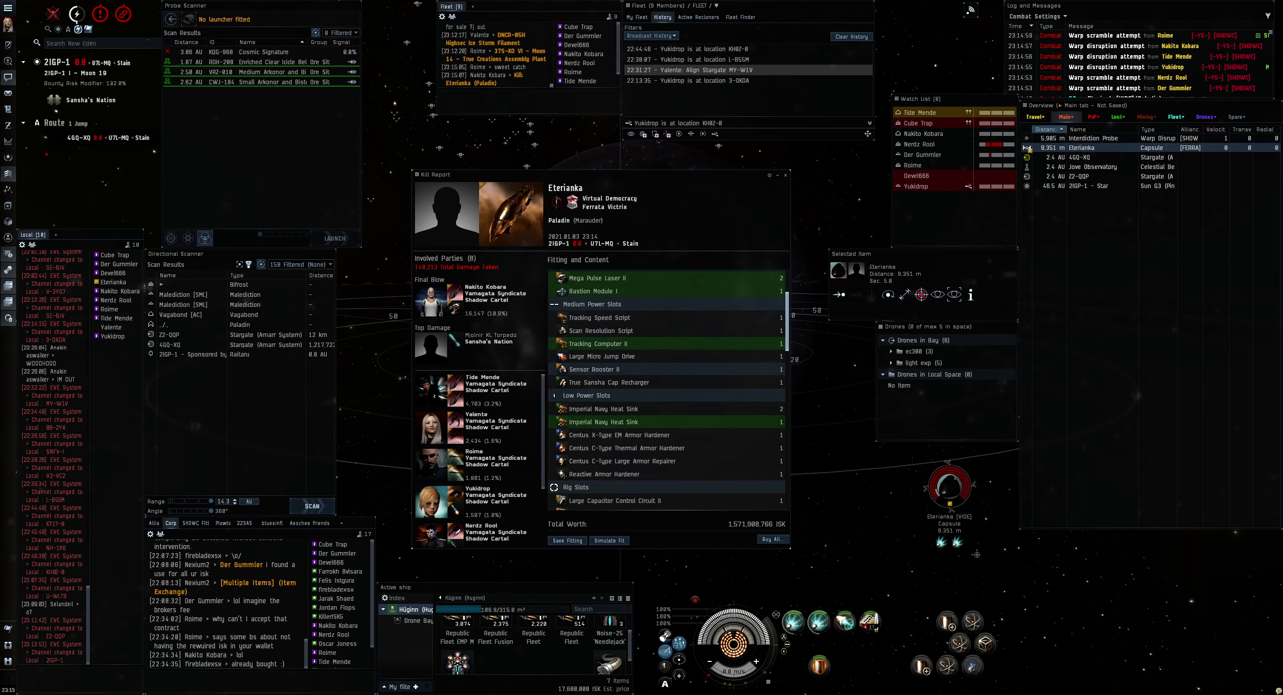
pyautogui.scroll(-2, 612, 356)
pyautogui.scroll(-2, 612, 357)
pyautogui.scroll(-3, 612, 356)
pyautogui.scroll(-3, 612, 356)
pyautogui.scroll(-3, 611, 356)
pyautogui.scroll(-2, 611, 356)
pyautogui.scroll(4, 611, 356)
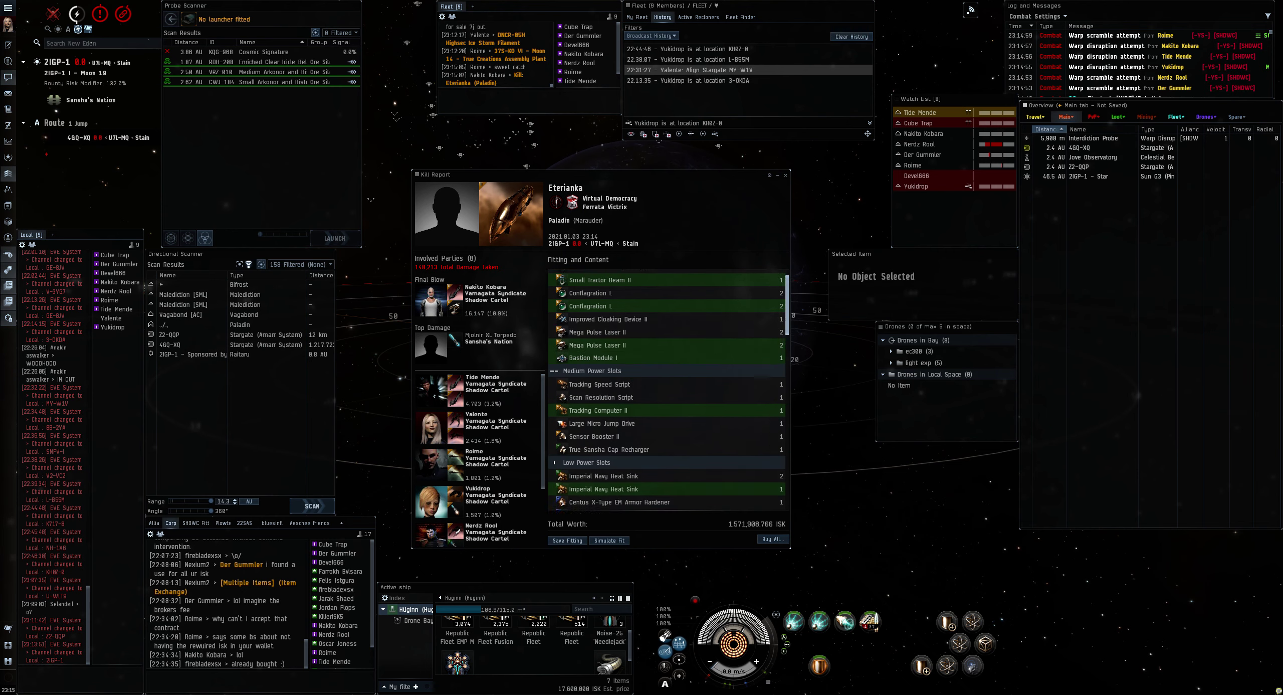
pyautogui.scroll(1, 666, 381)
# Close the kill report, then approach and select the Amarr Elite Battleship wreck.
pyautogui.click(785, 175)
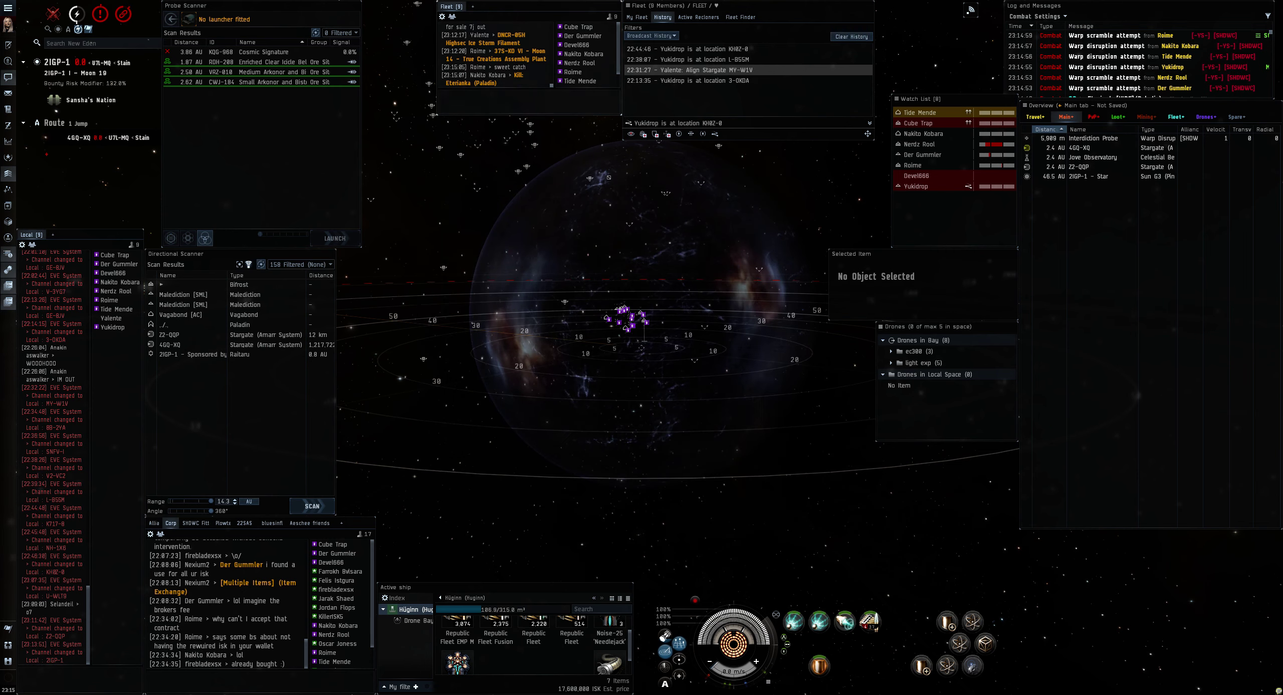
pyautogui.scroll(5, 440, 227)
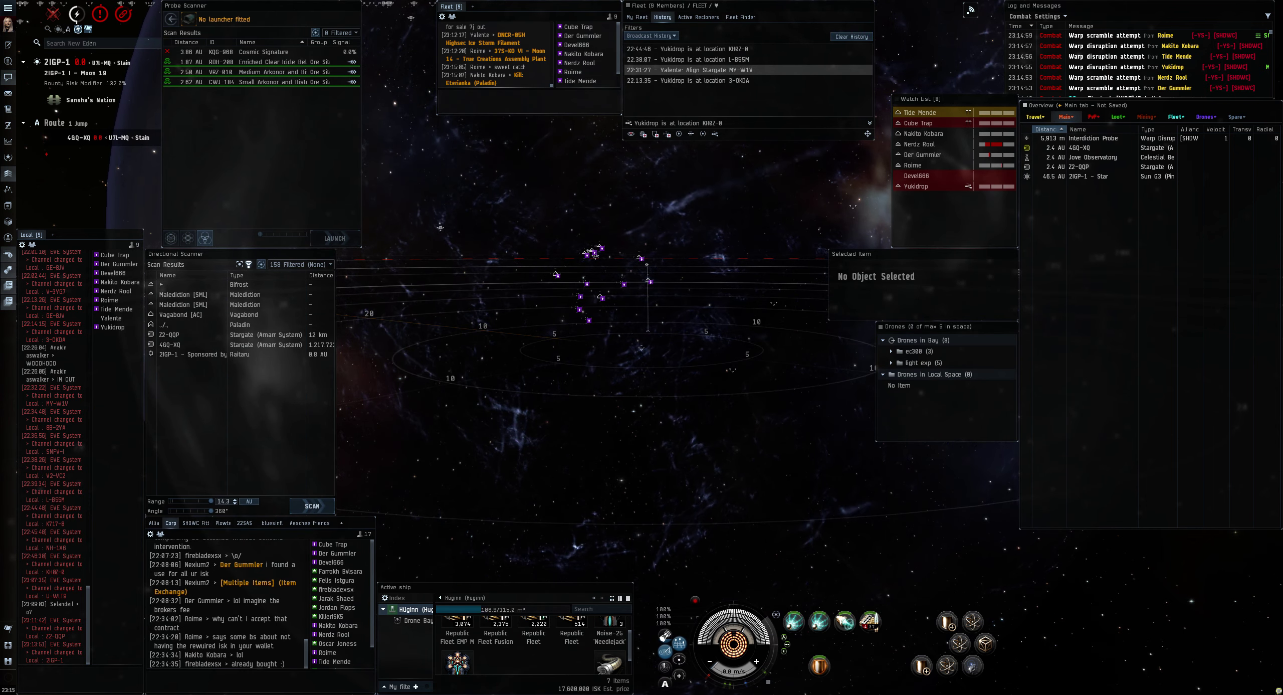
pyautogui.moveTo(596, 198)
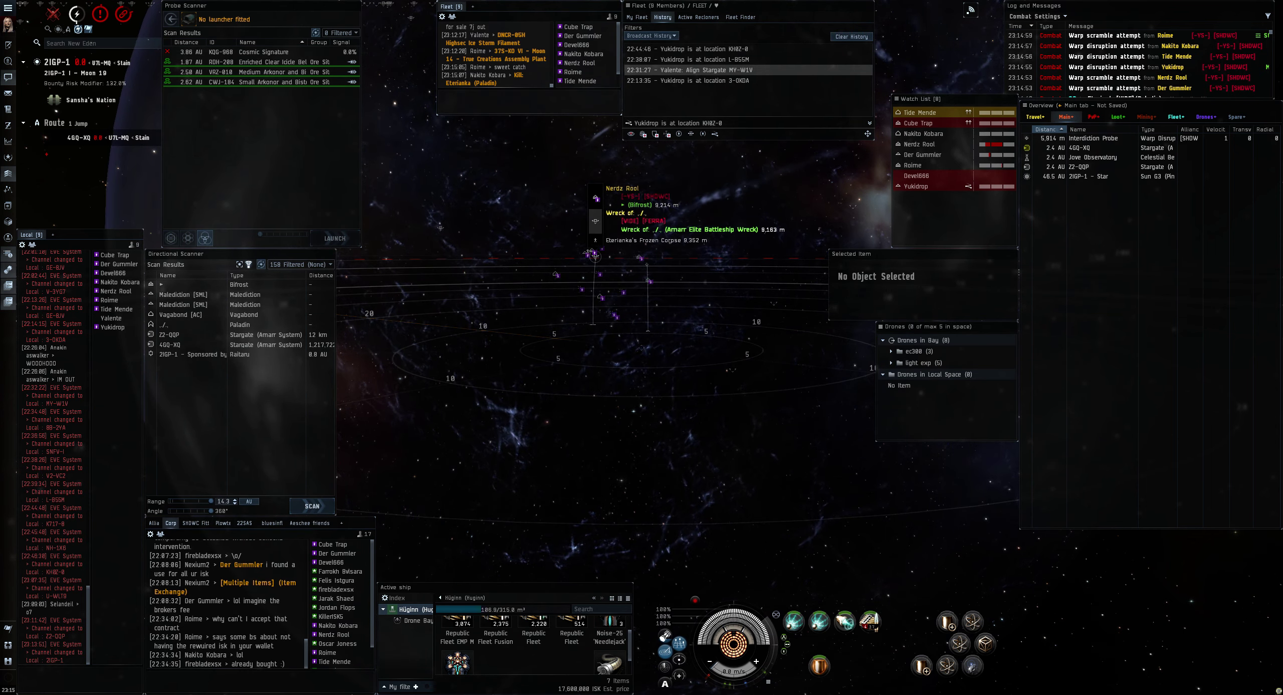
pyautogui.moveTo(592, 253); pyautogui.dragTo(562, 216)
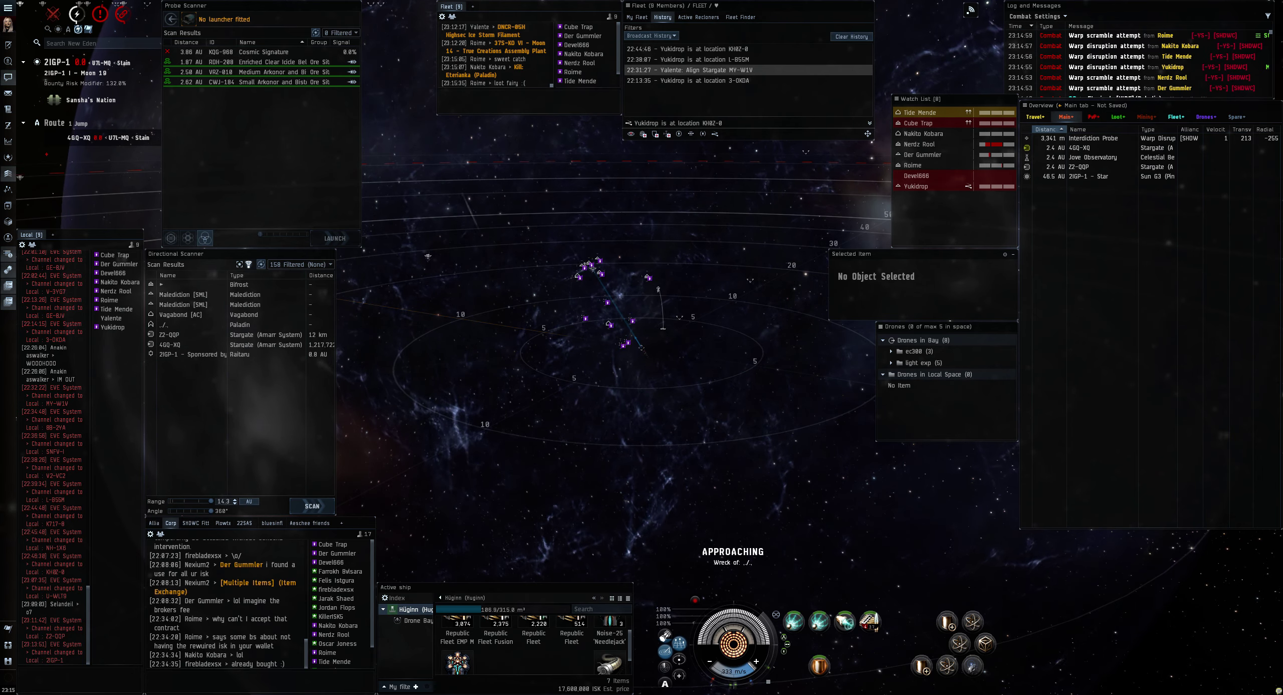
pyautogui.click(595, 273)
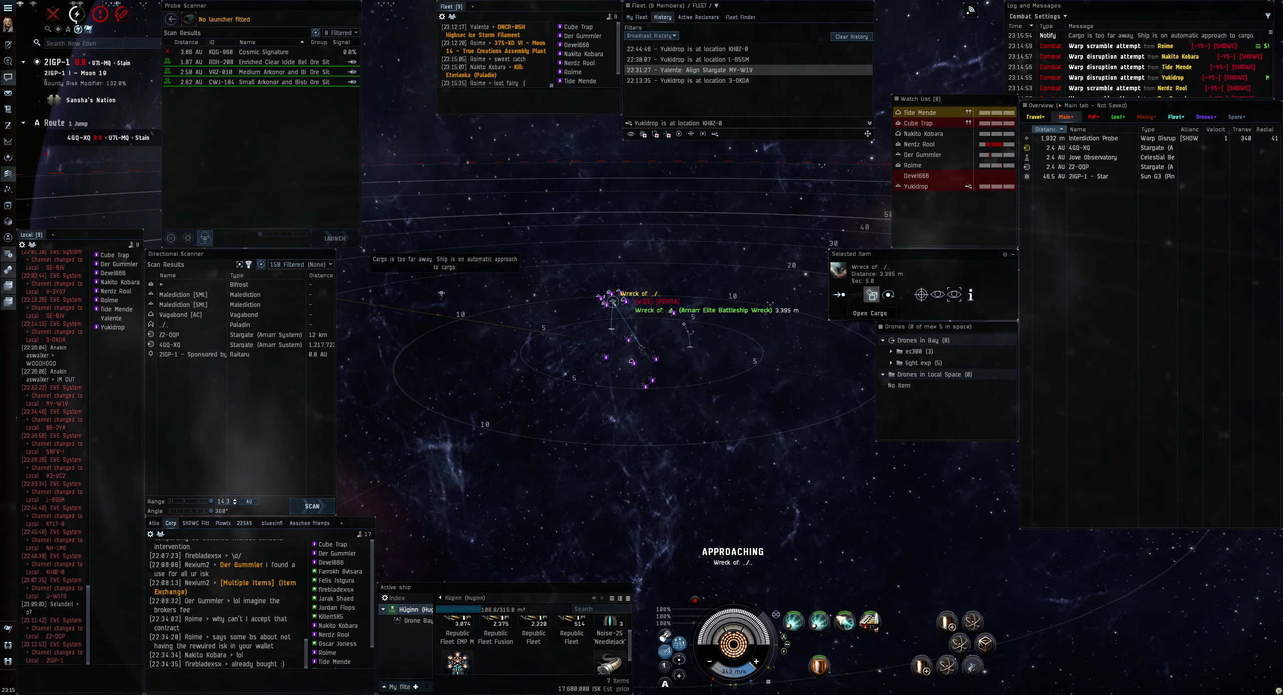
pyautogui.click(872, 294)
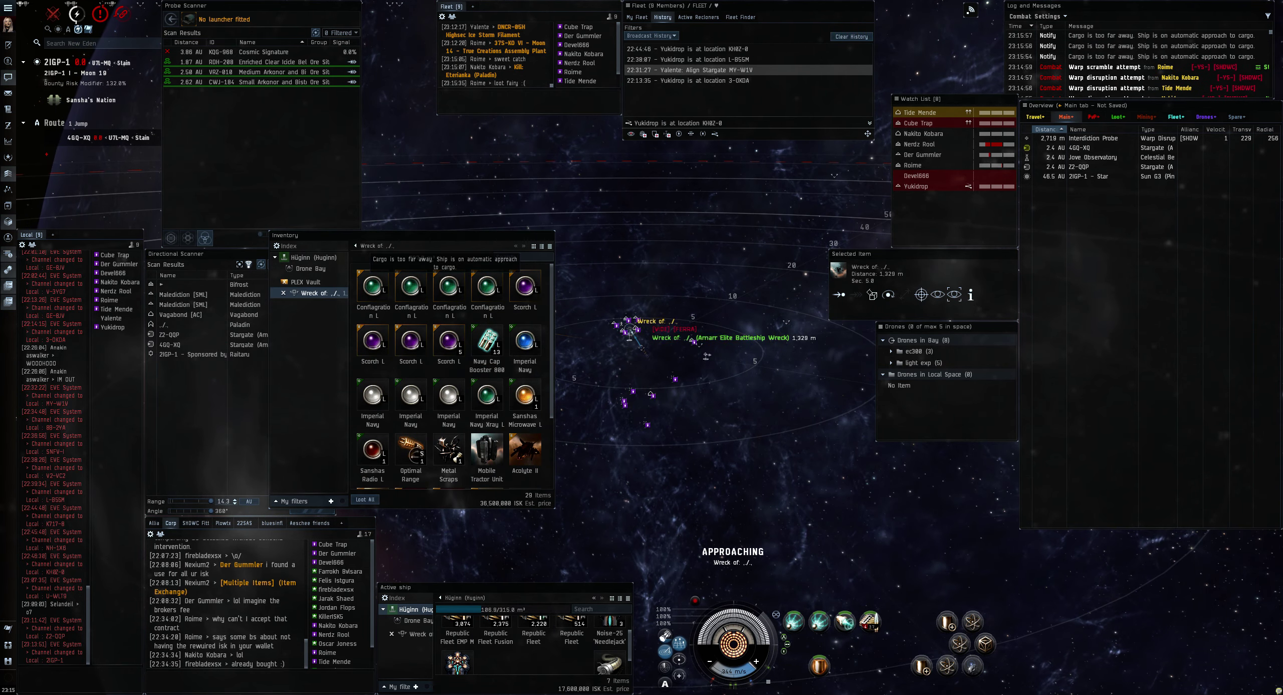
pyautogui.scroll(-3, 451, 382)
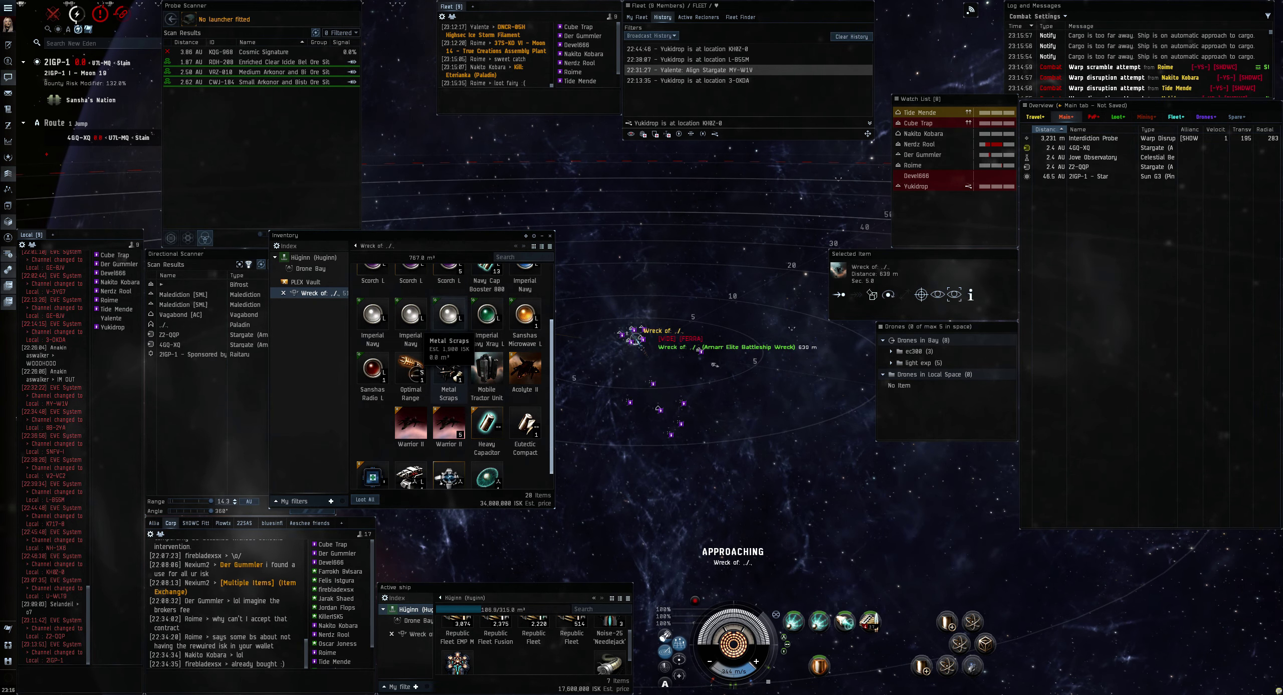
pyautogui.scroll(-2, 451, 381)
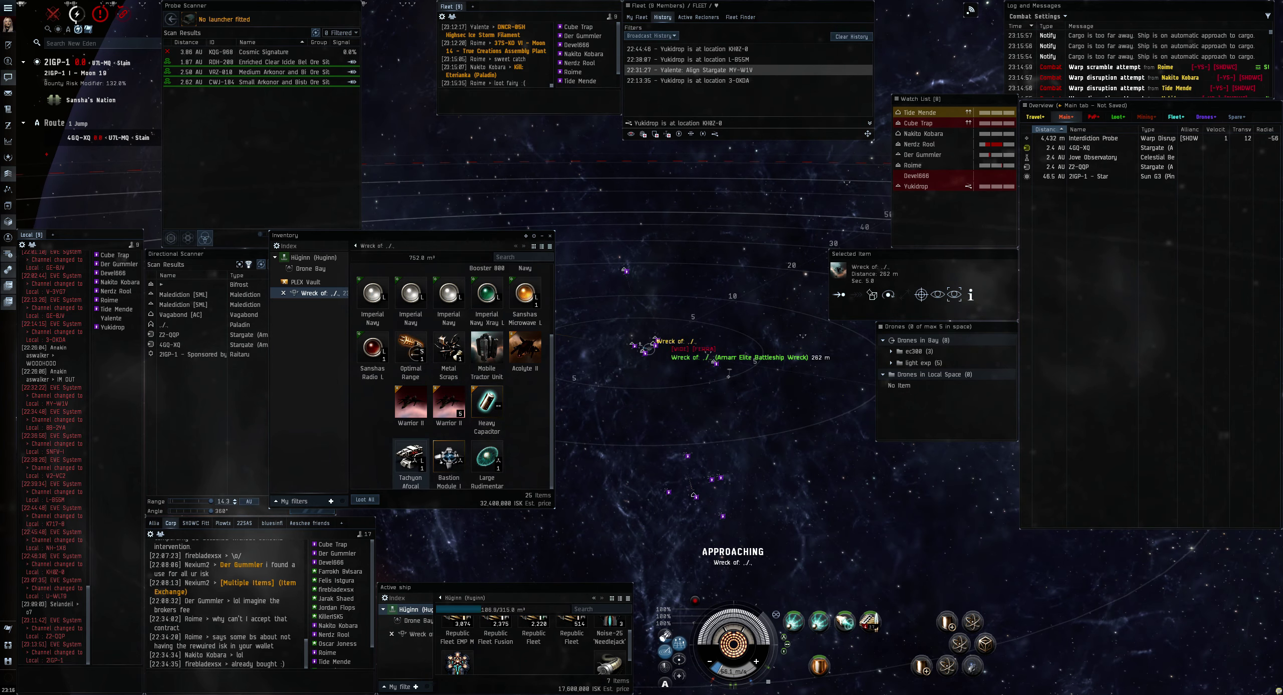
pyautogui.scroll(1, 486, 421)
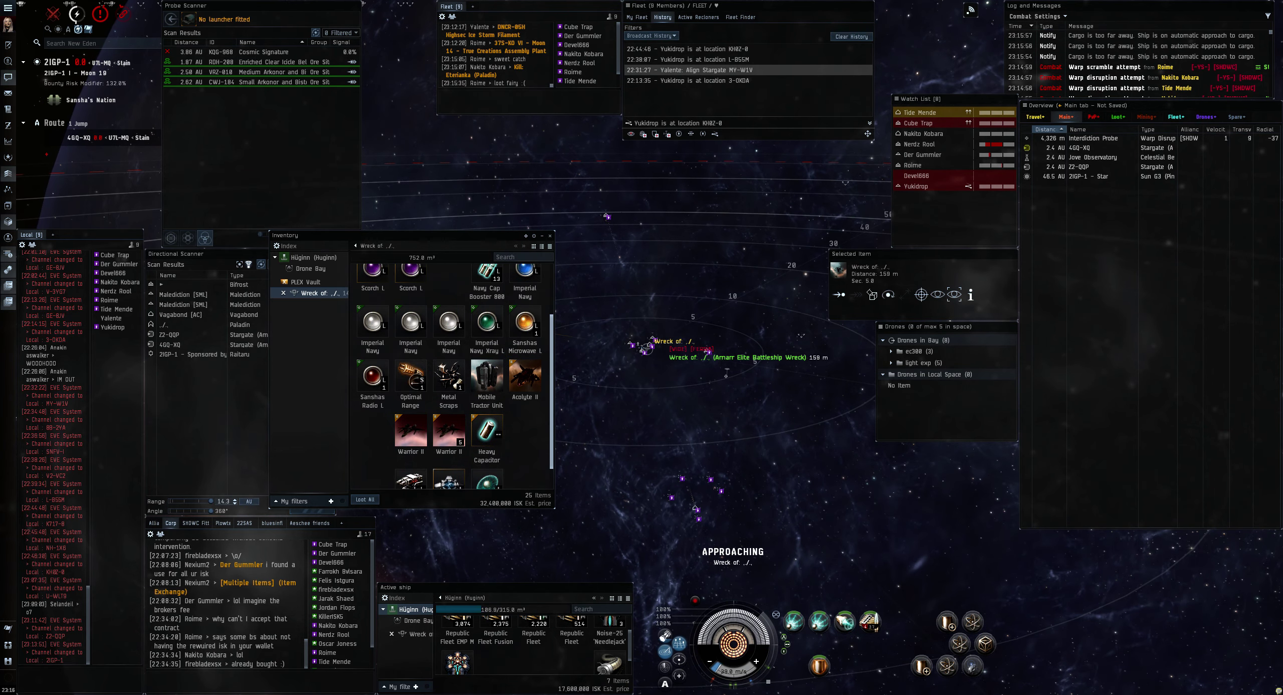
pyautogui.scroll(3, 486, 382)
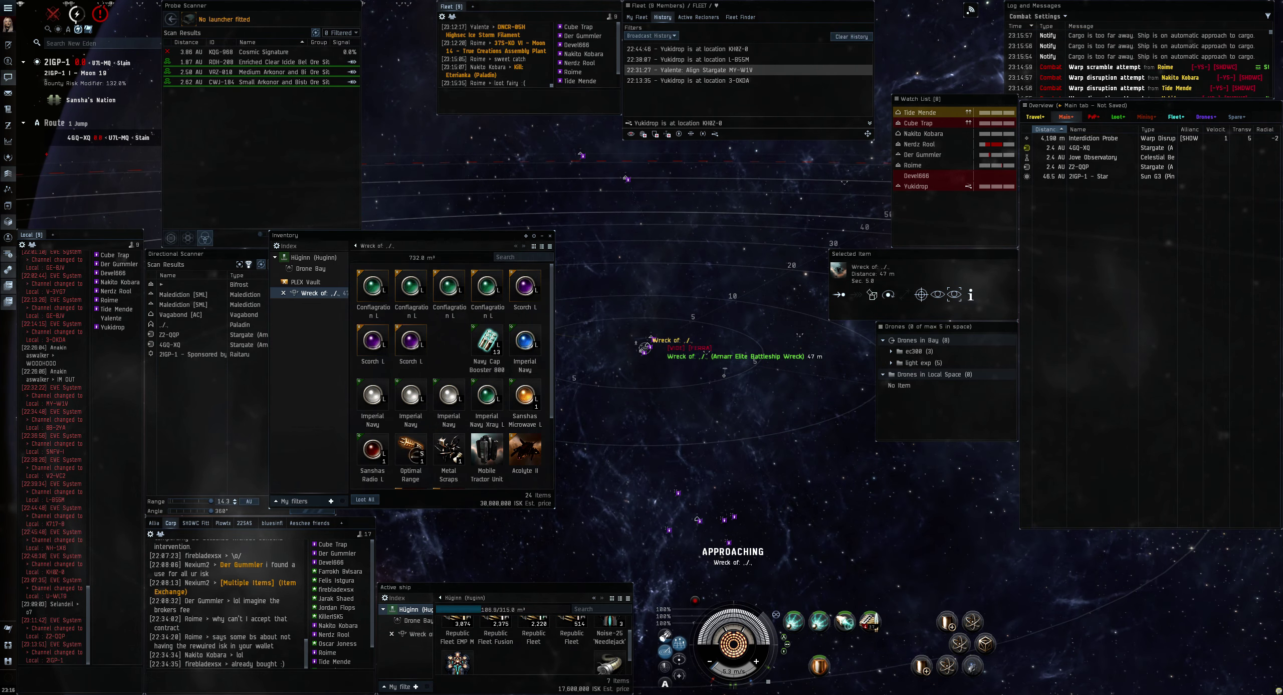
pyautogui.scroll(-3, 488, 382)
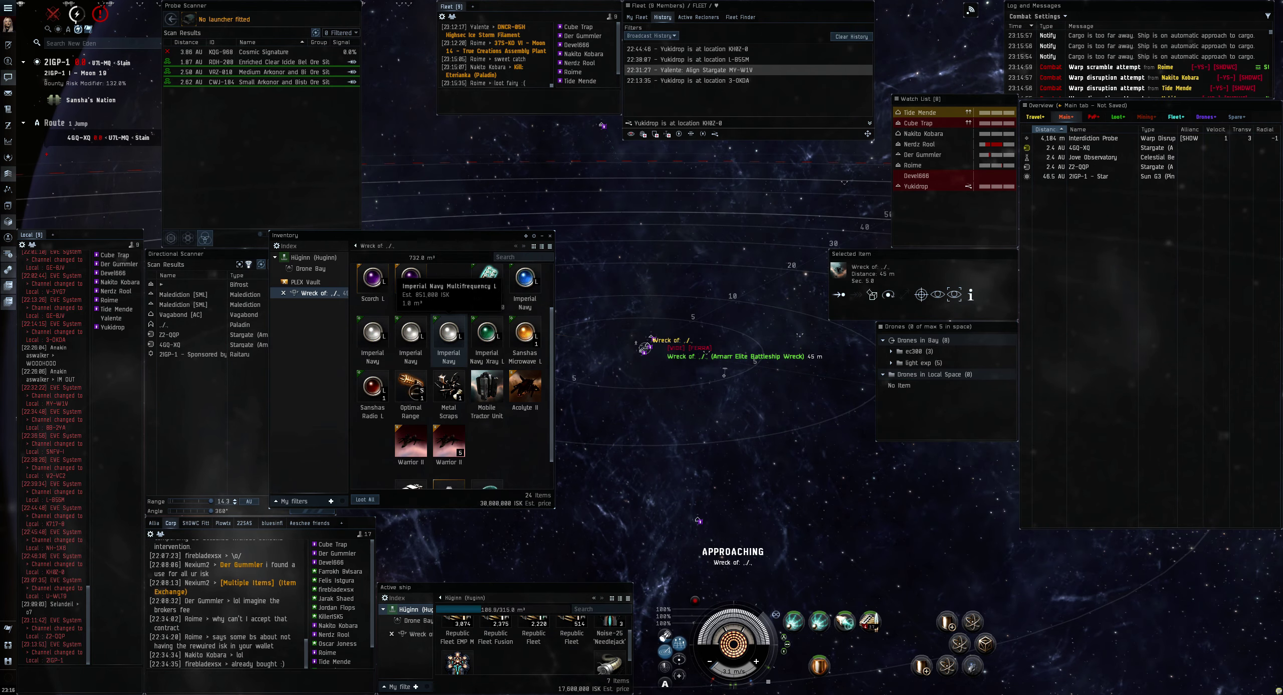
pyautogui.scroll(3, 451, 337)
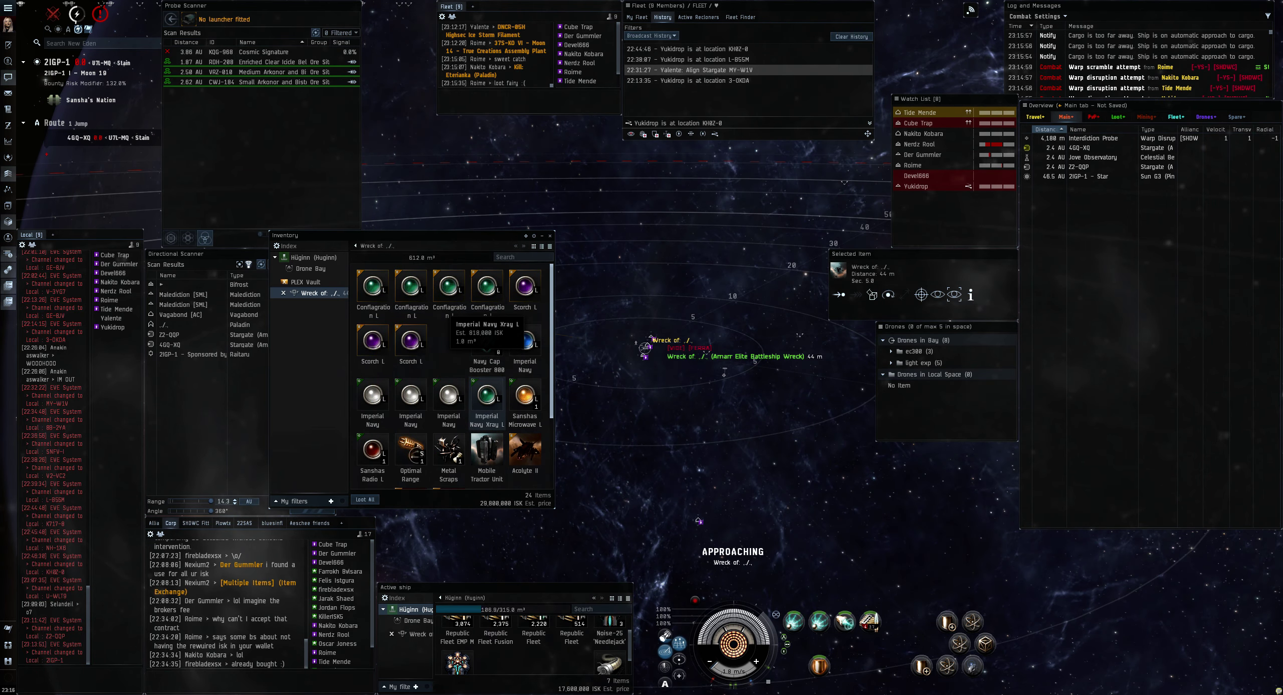
pyautogui.hotkey('ctrl', 'w')
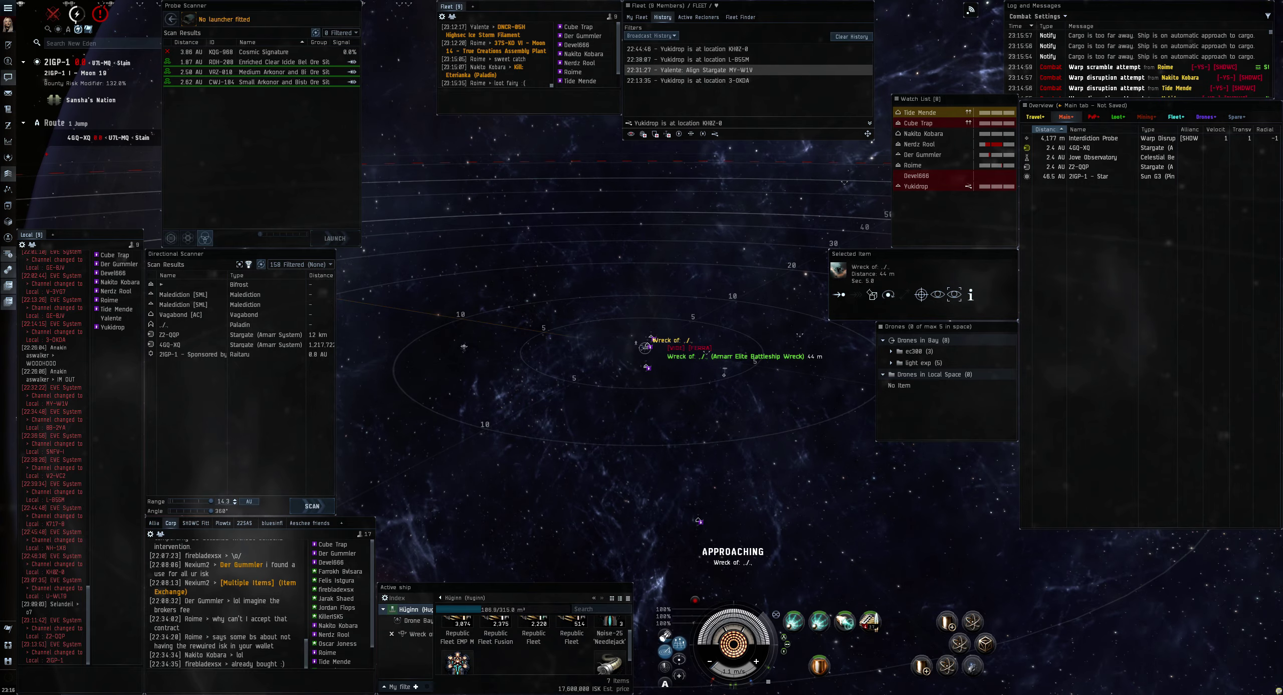
pyautogui.hotkey('ctrl', 'd')
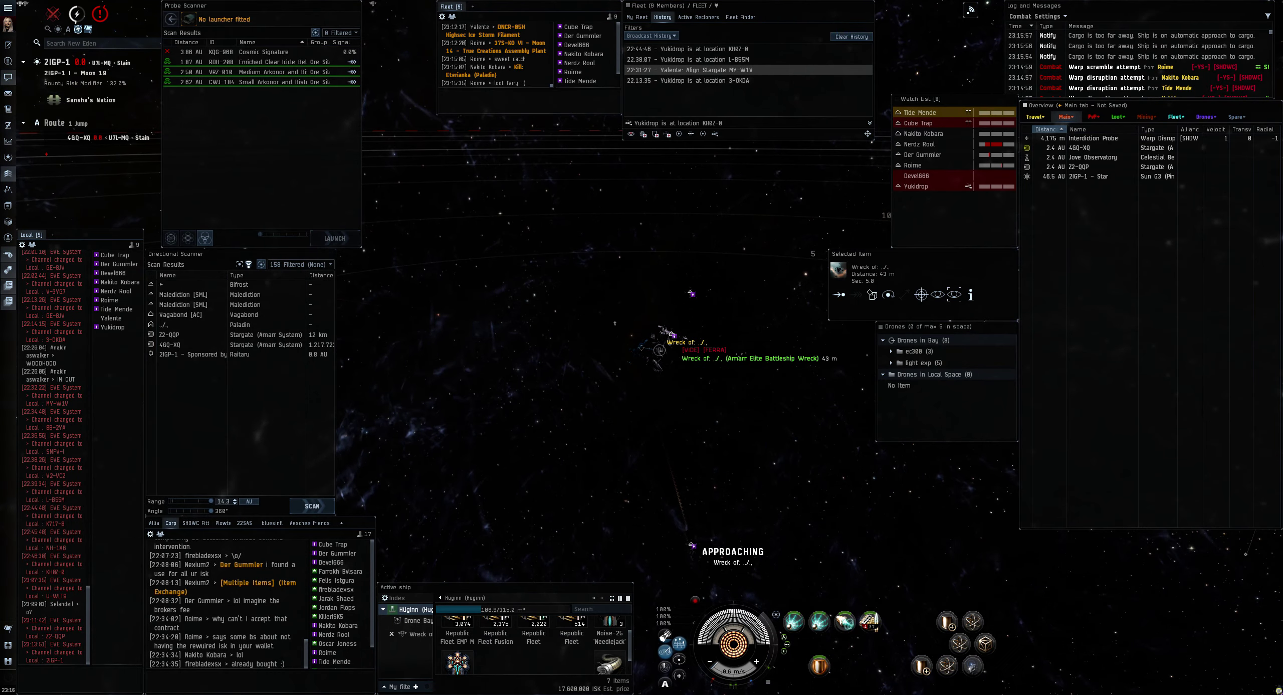
pyautogui.scroll(-8, 691, 294)
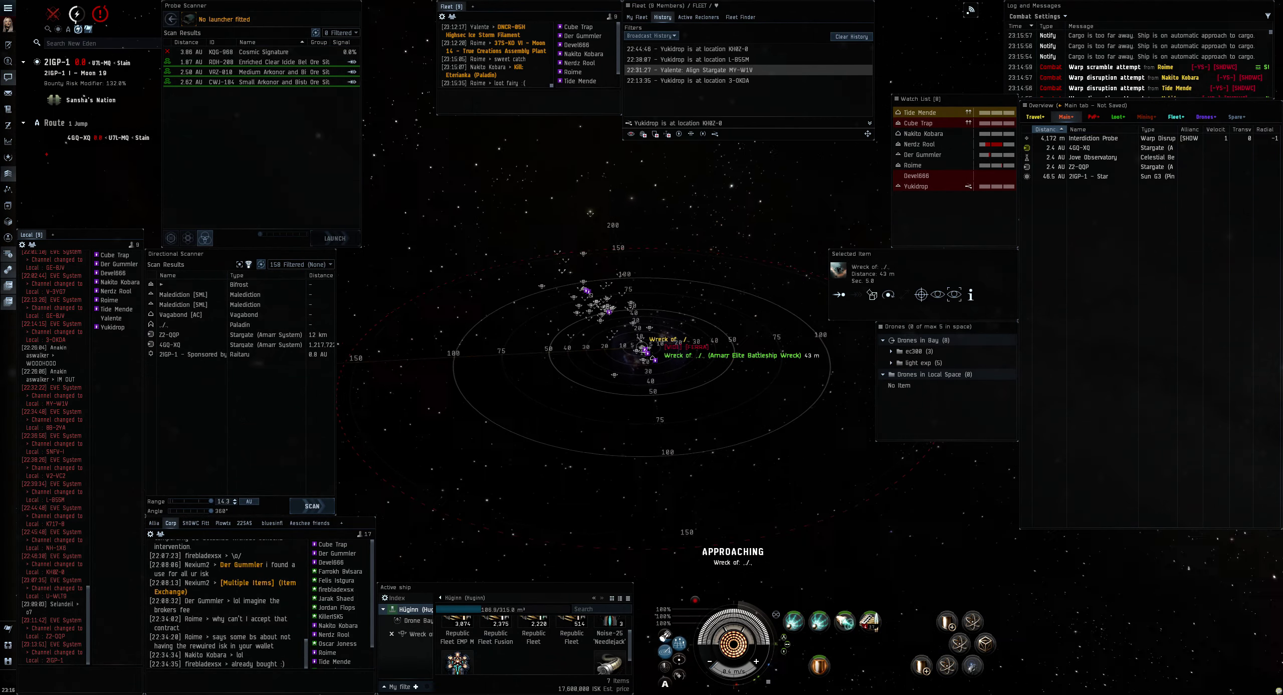
pyautogui.scroll(8, 691, 293)
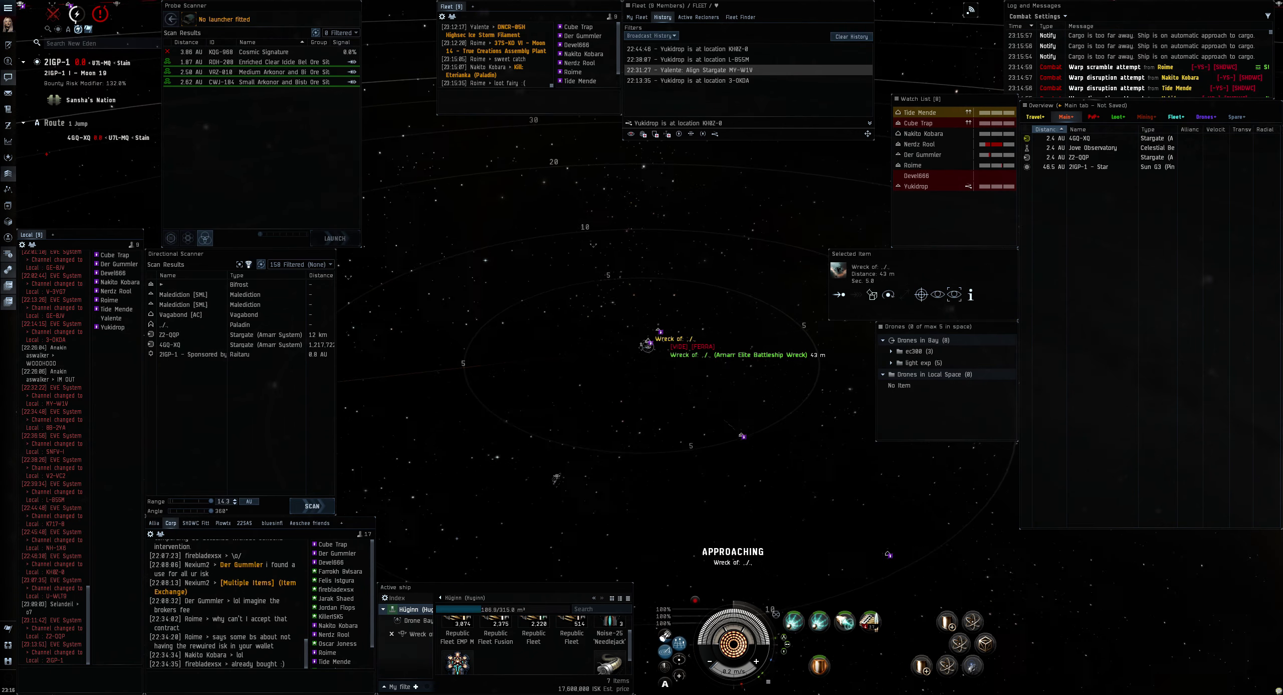
pyautogui.scroll(-8, 691, 293)
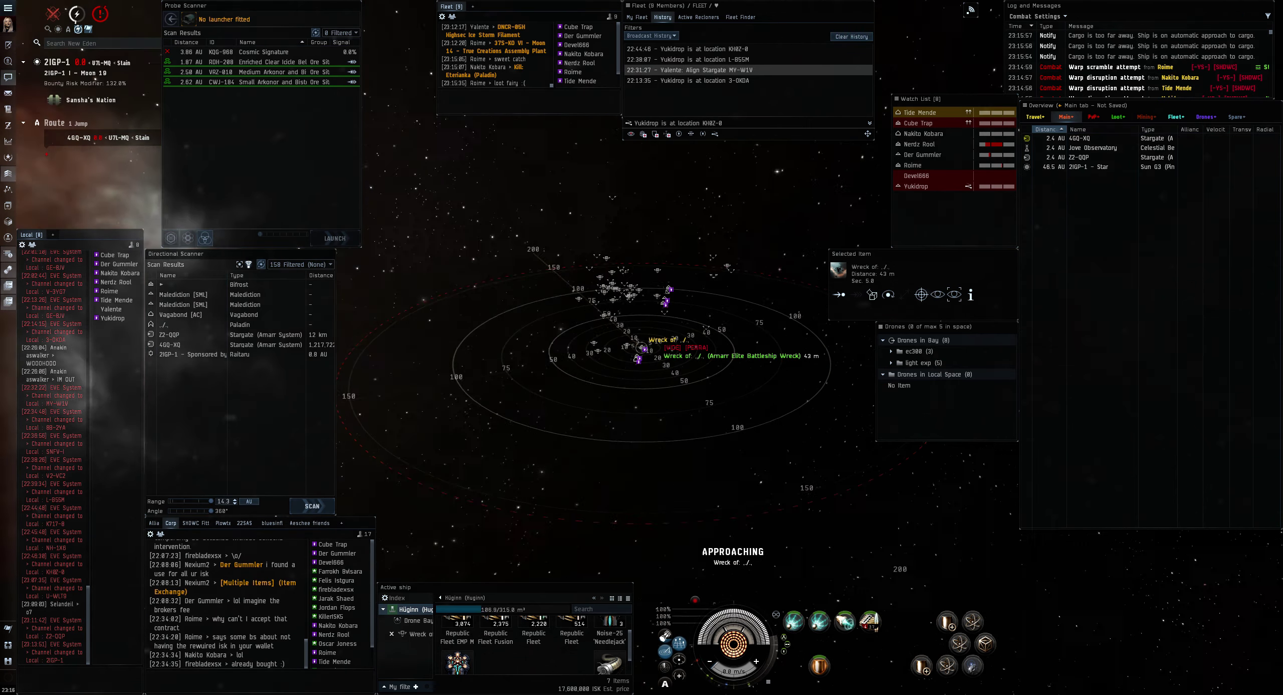
pyautogui.moveTo(602, 301); pyautogui.dragTo(451, 352)
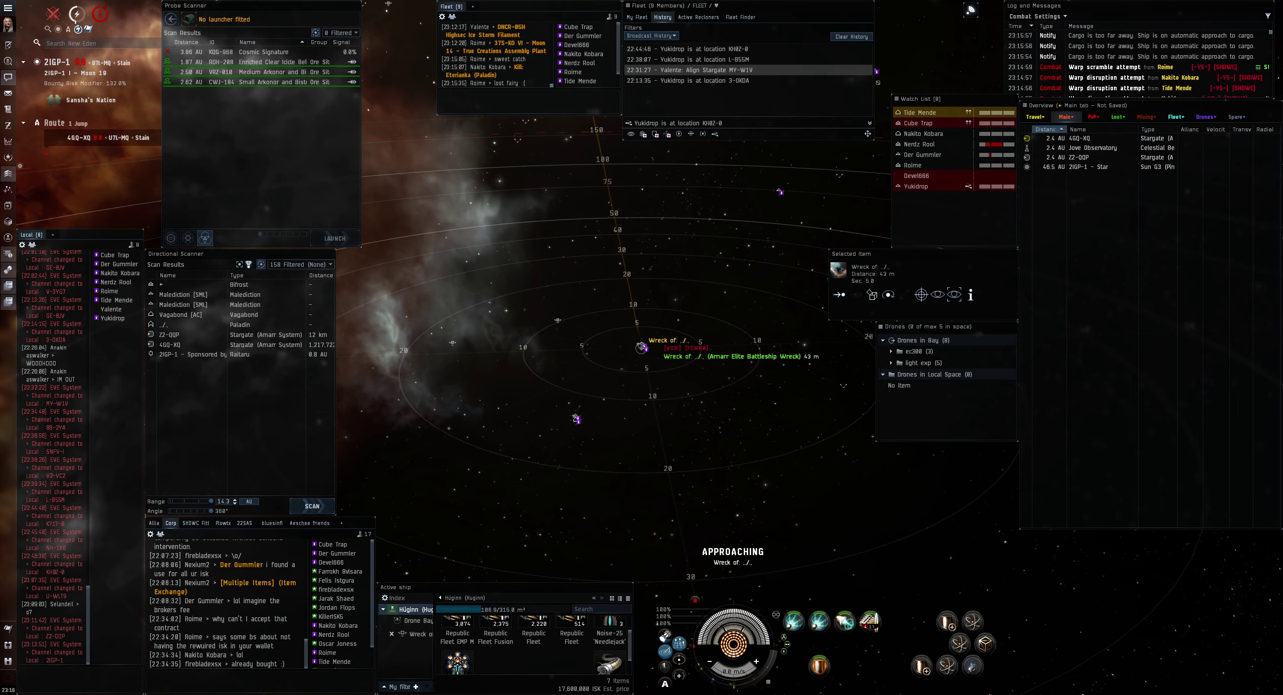
# Open the destroyed Paladin's kill report, review it, then close it.
pyautogui.click(970, 8)
pyautogui.click(519, 66)
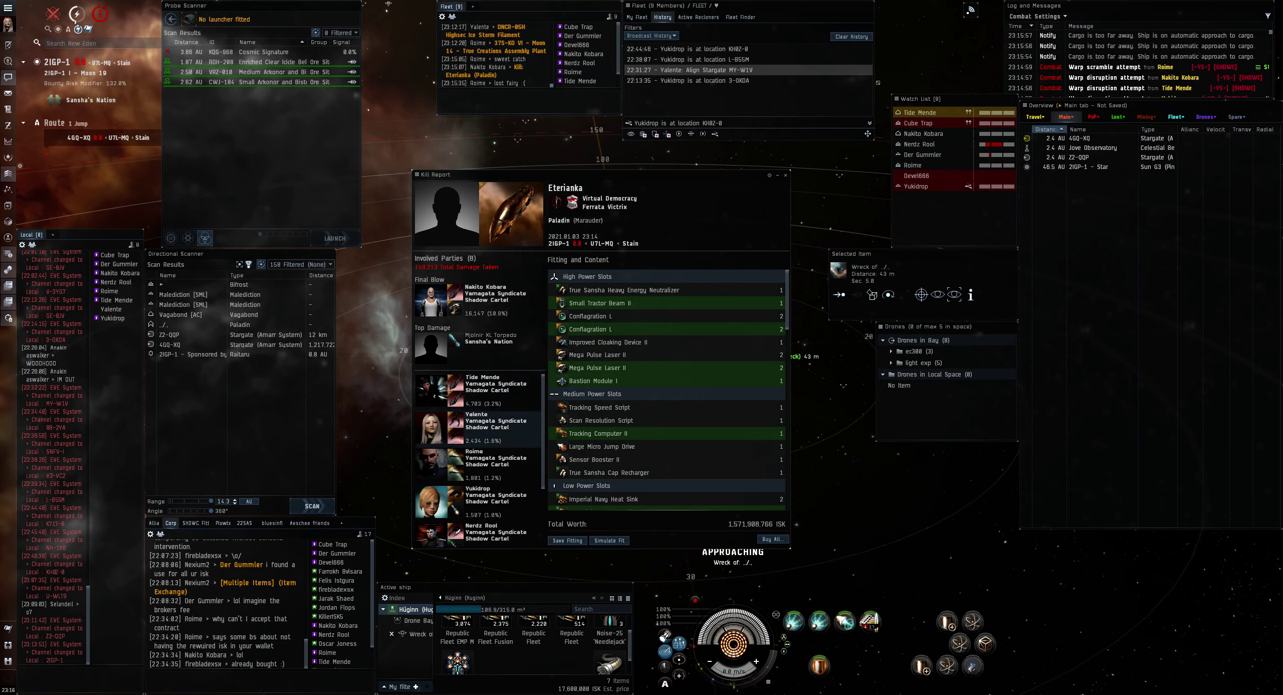
pyautogui.click(785, 175)
# Select the 4GQ-XQ stargate in the Overview and align and warp to it.
pyautogui.click(1083, 138)
pyautogui.click(838, 289)
pyautogui.click(855, 289)
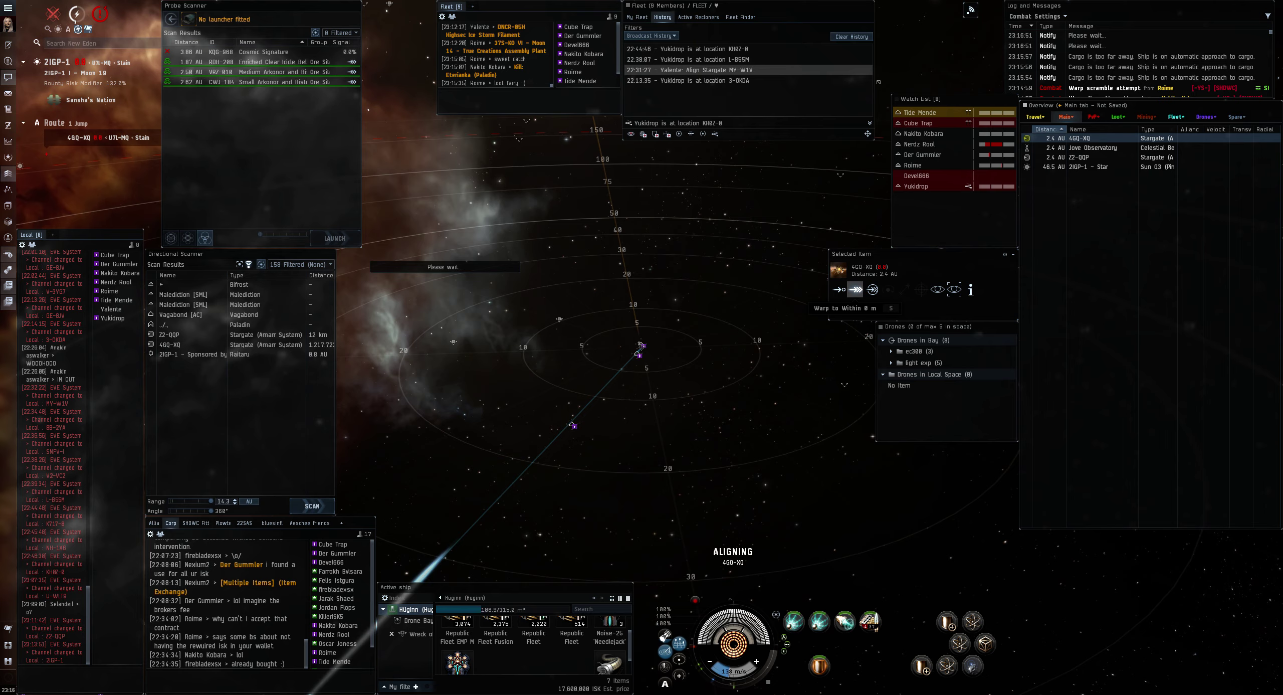
# Retry the warp to 4GQ-XQ and review the capsule kill report from fleet chat.
pyautogui.click(856, 290)
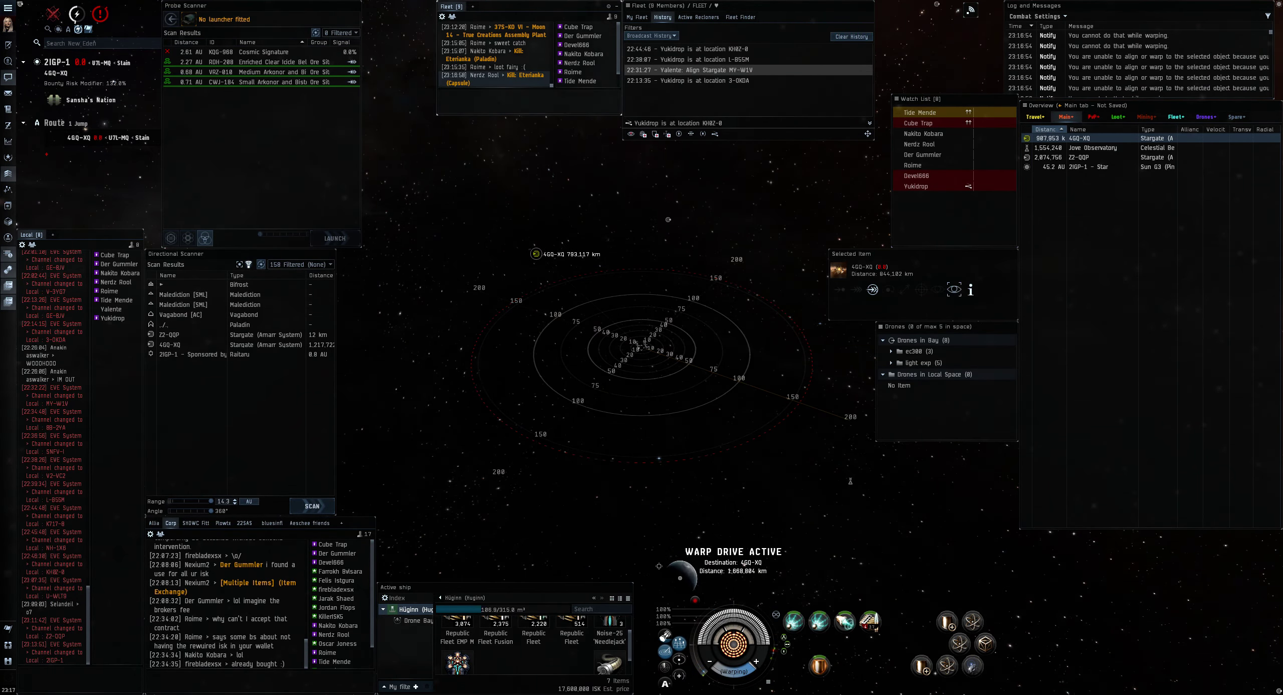
pyautogui.click(526, 74)
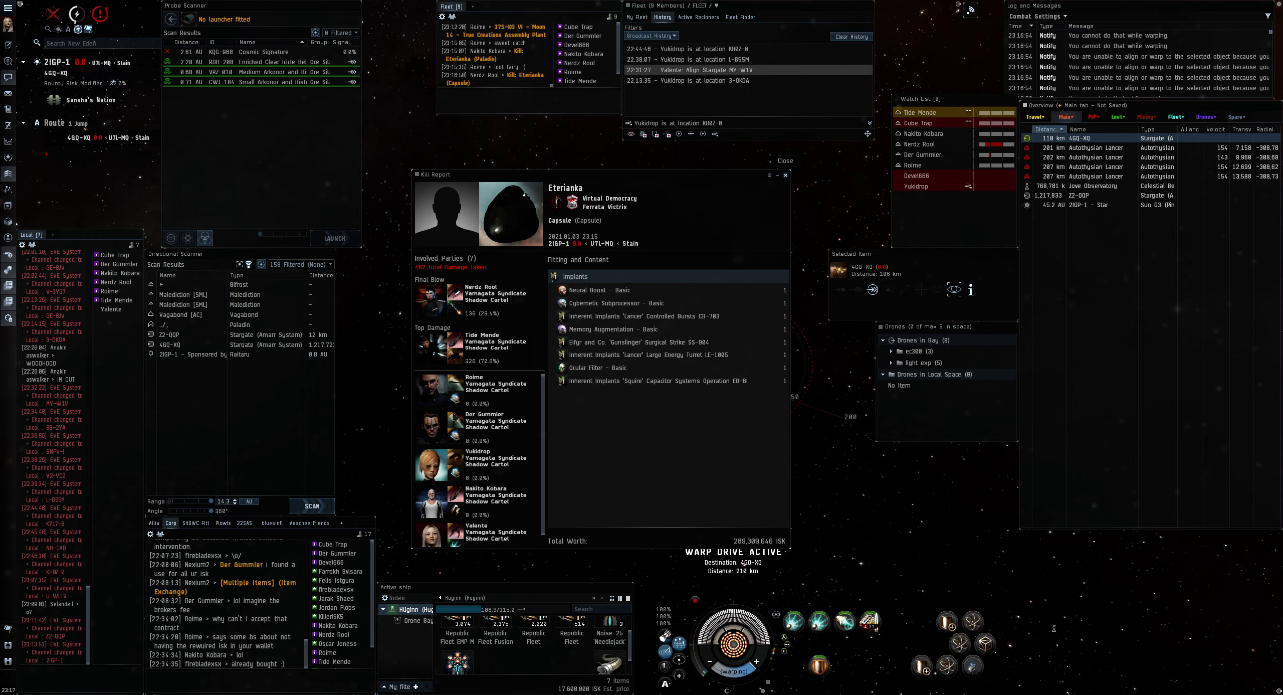
pyautogui.click(786, 175)
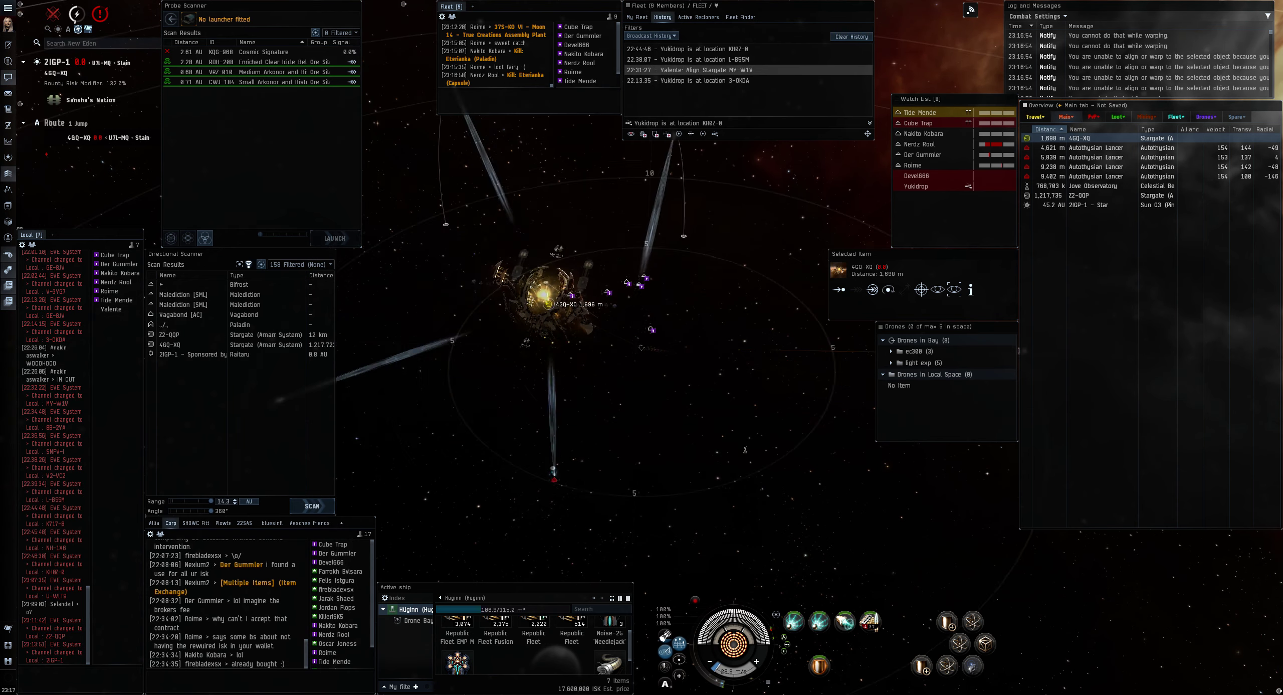
pyautogui.scroll(-3, 642, 301)
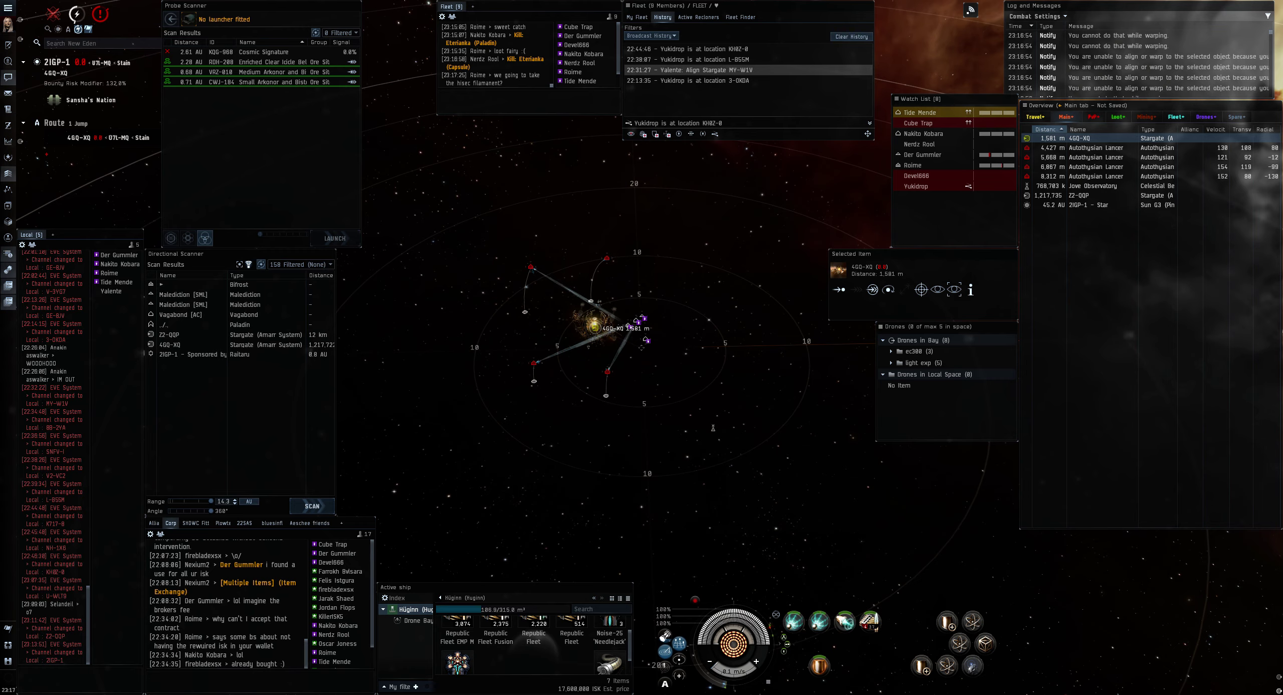
pyautogui.scroll(3, 712, 427)
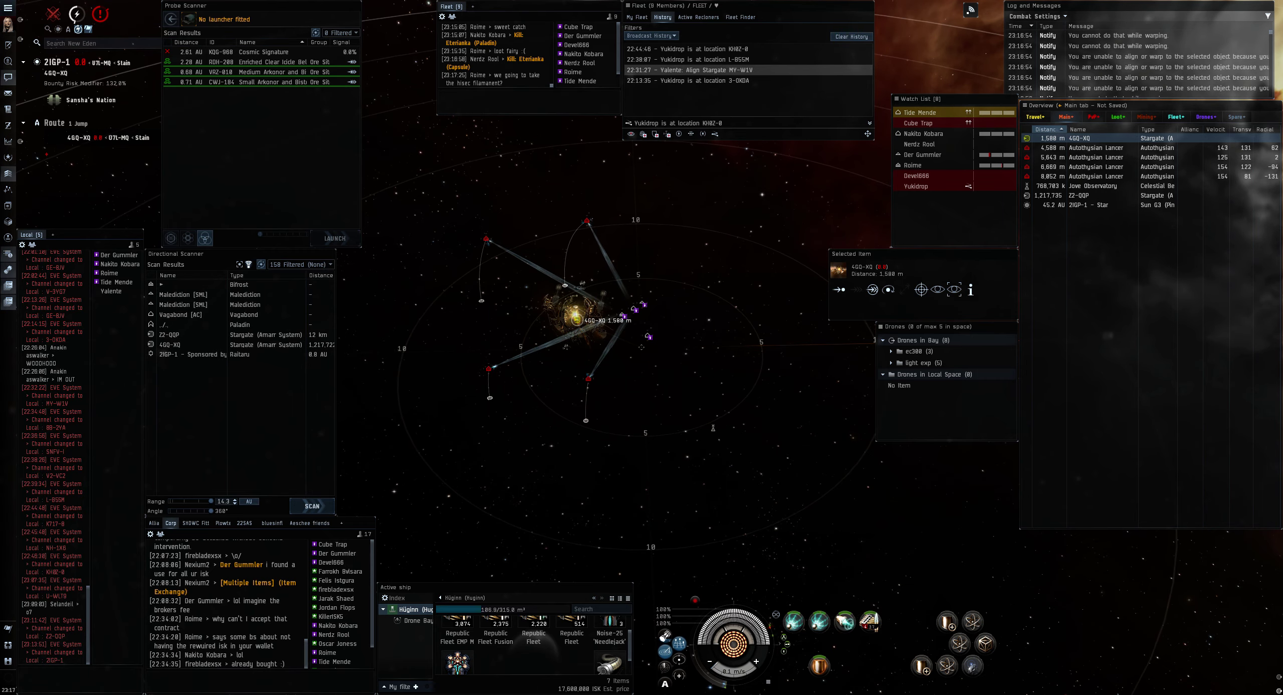
# Orbit the camera to frame the ship and stargate while jumping into 4GQ-XQ.
pyautogui.moveTo(712, 426); pyautogui.dragTo(652, 382)
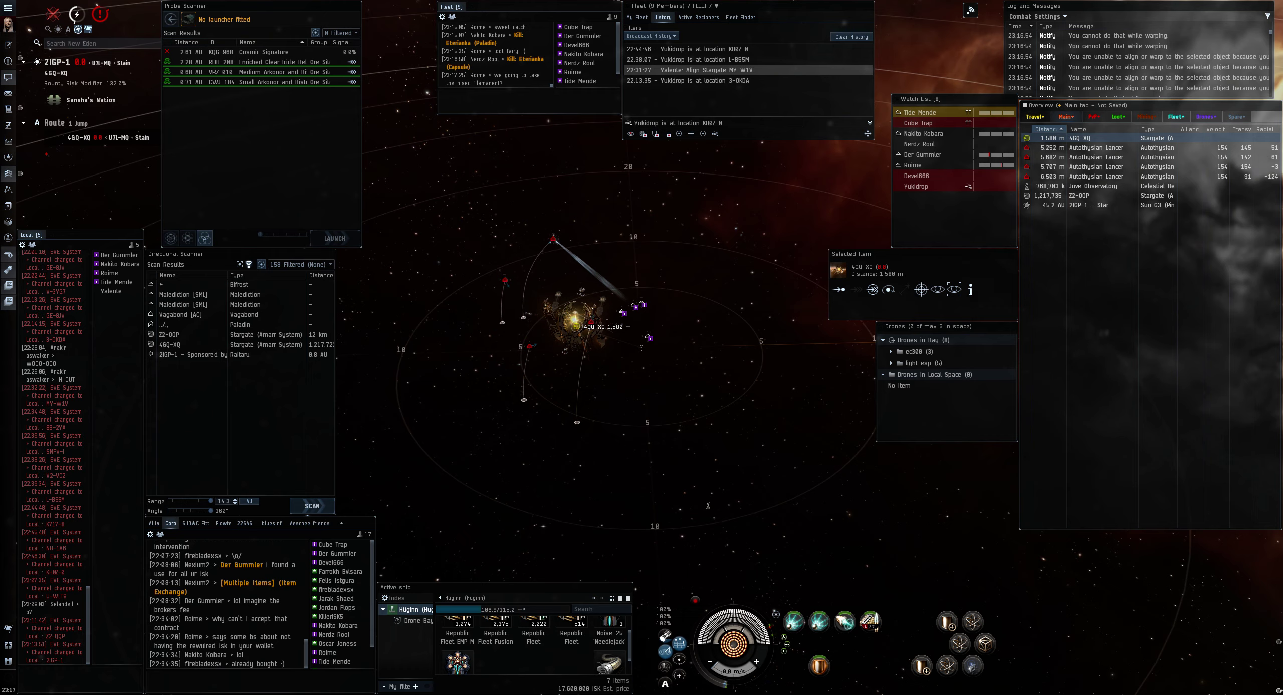
pyautogui.scroll(-3, 592, 322)
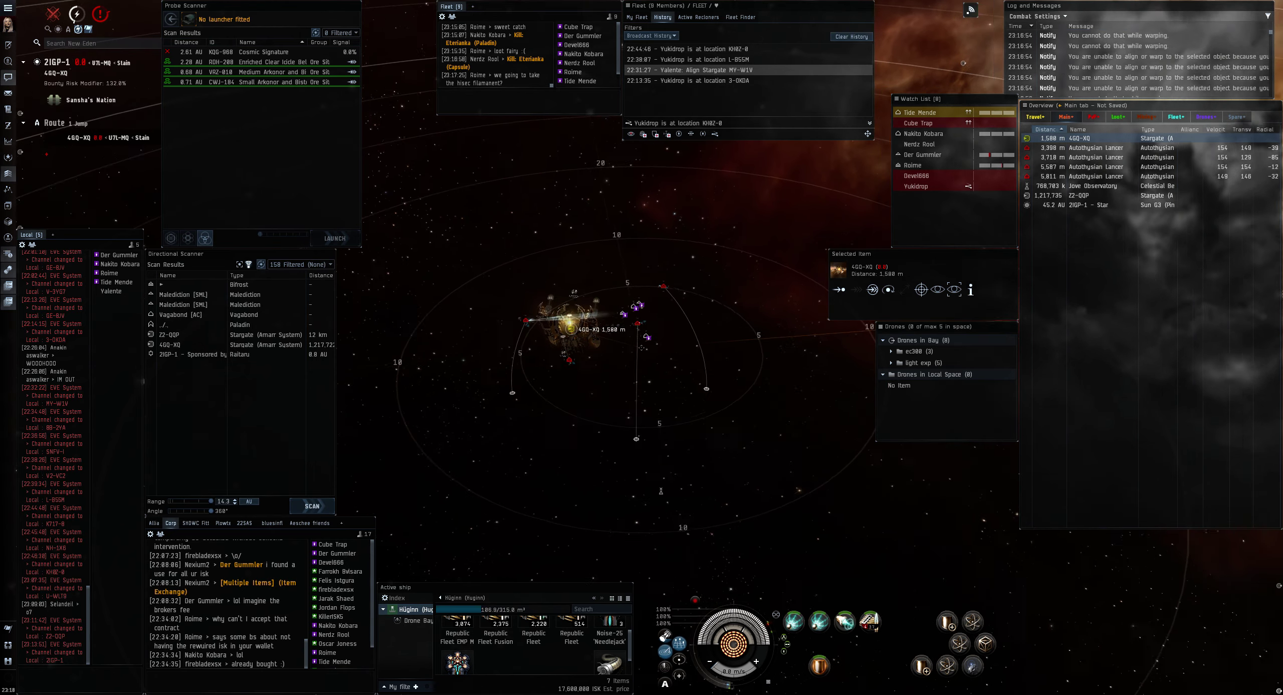
pyautogui.moveTo(702, 402); pyautogui.dragTo(641, 347)
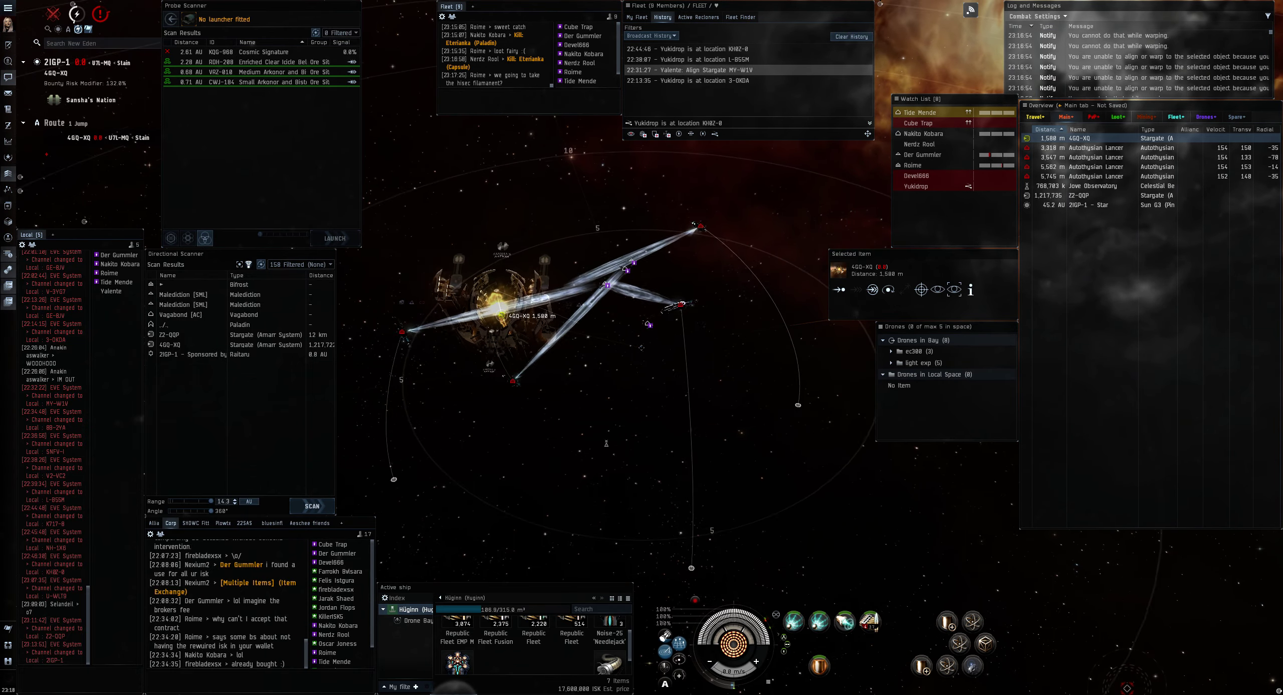
pyautogui.scroll(-3, 641, 347)
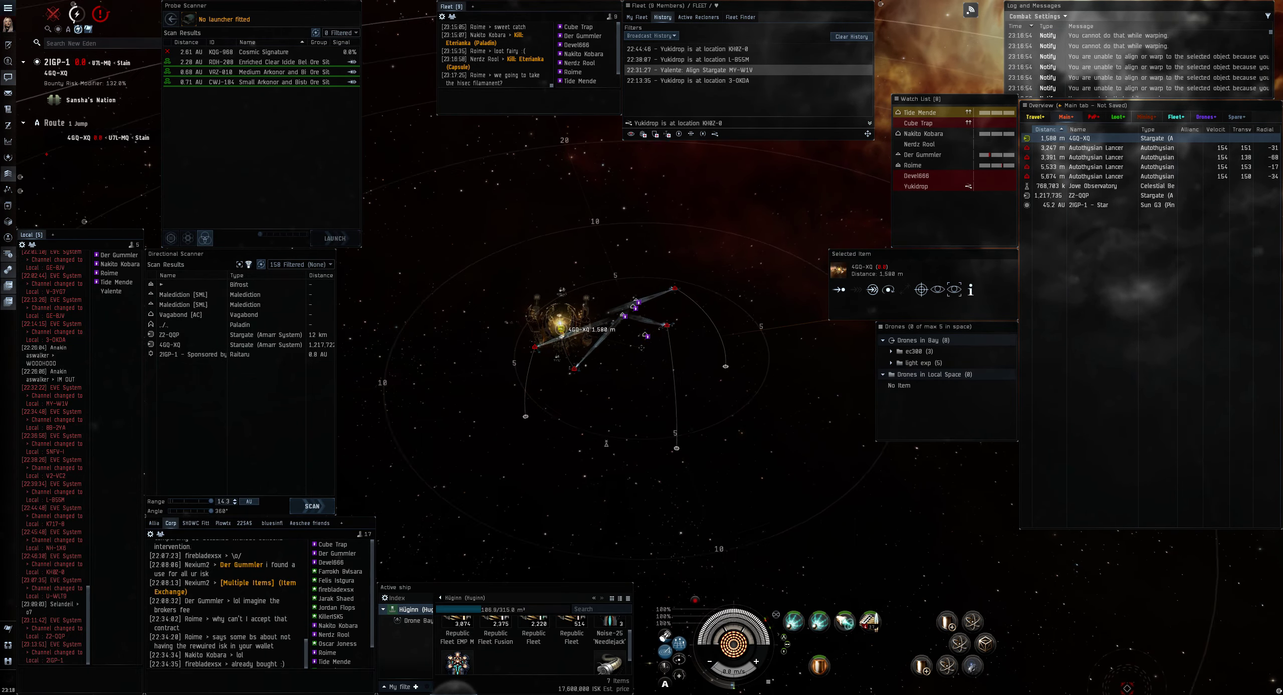
pyautogui.scroll(5, 641, 347)
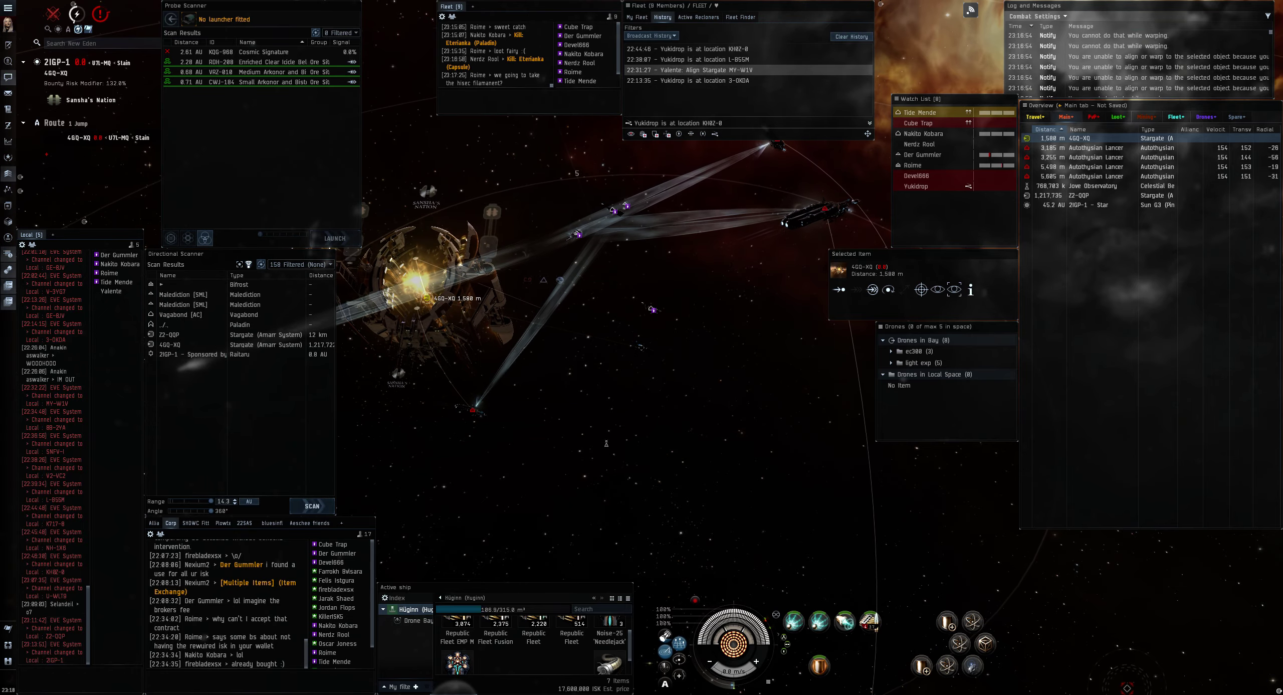
pyautogui.moveTo(641, 347); pyautogui.dragTo(602, 301)
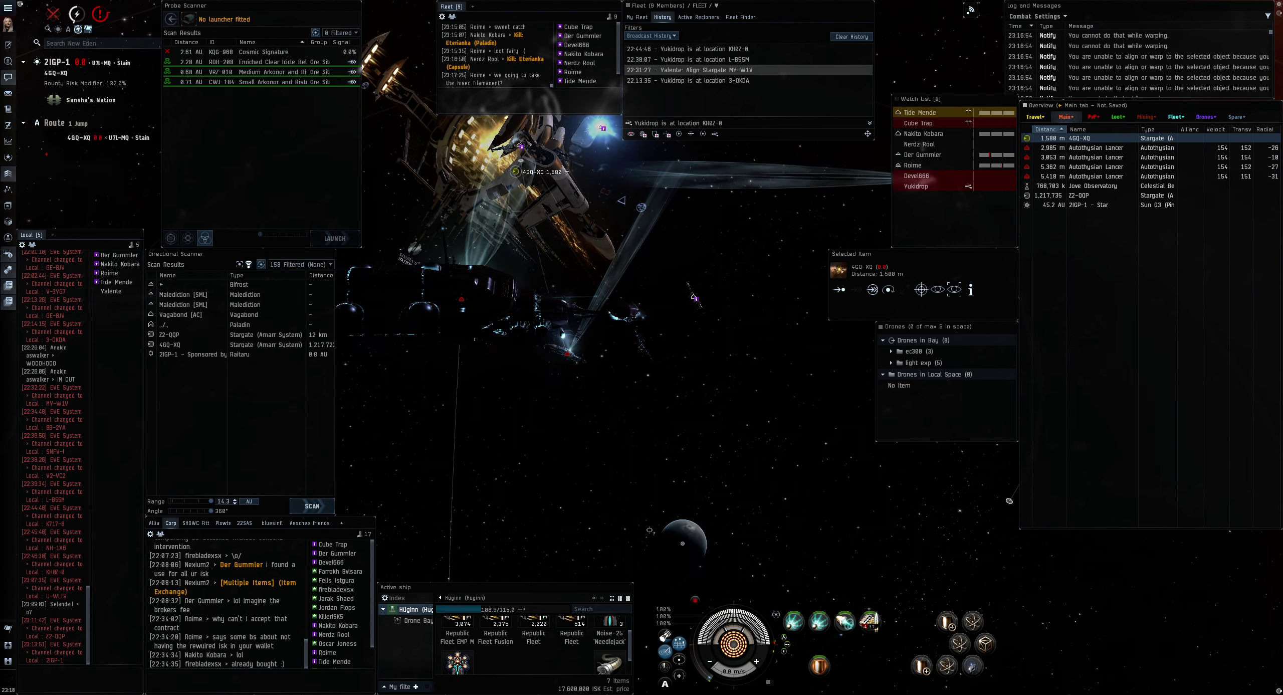
pyautogui.scroll(-8, 642, 301)
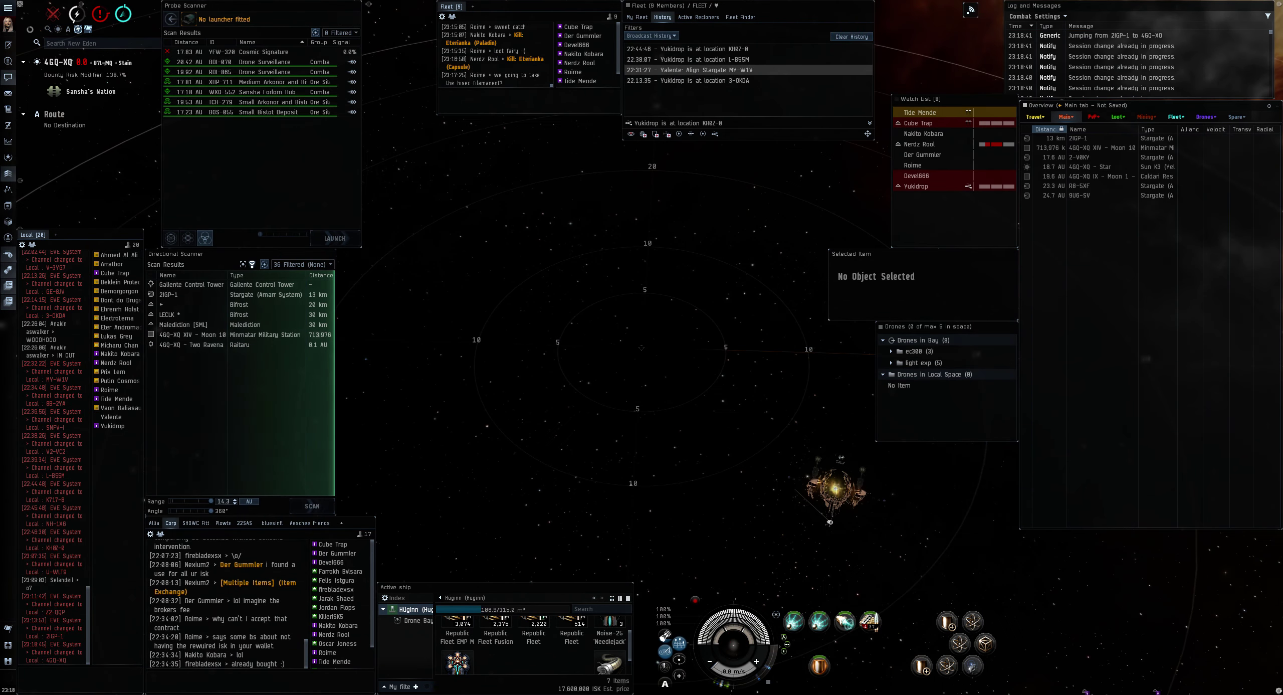
# Select the Moon 18 station, then the Moon 1 True Creations Shipyard in the Overview.
pyautogui.click(1092, 148)
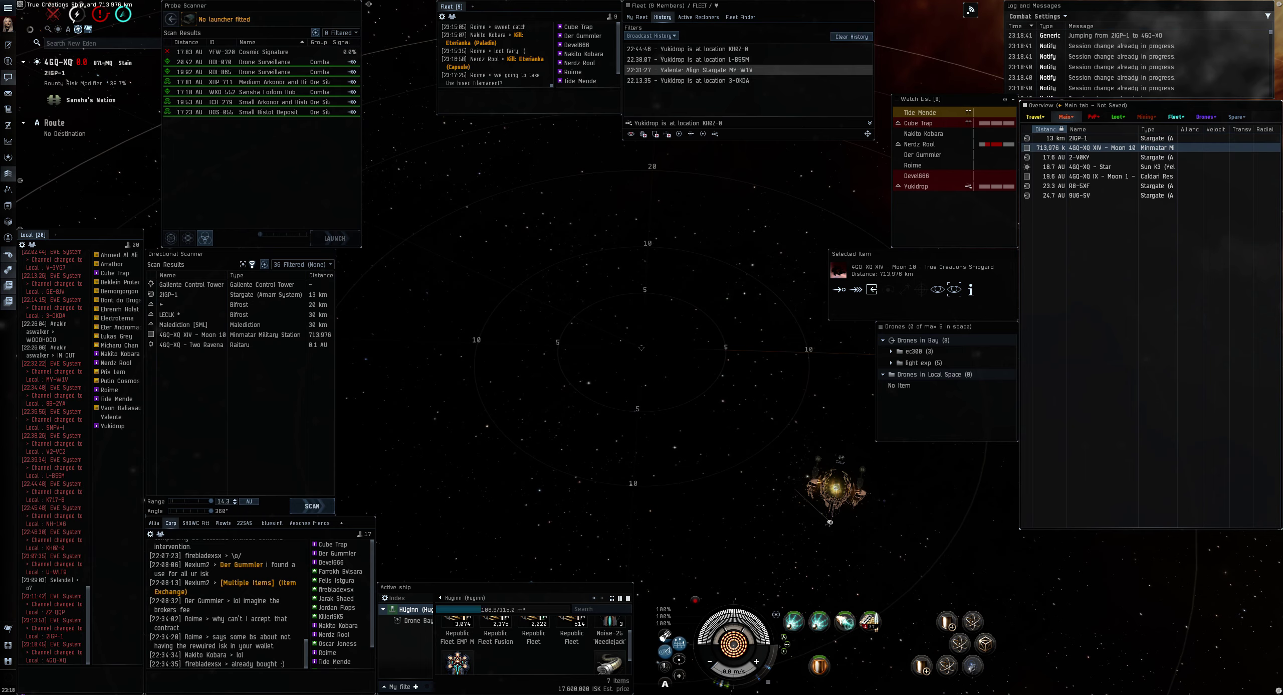
pyautogui.click(1093, 177)
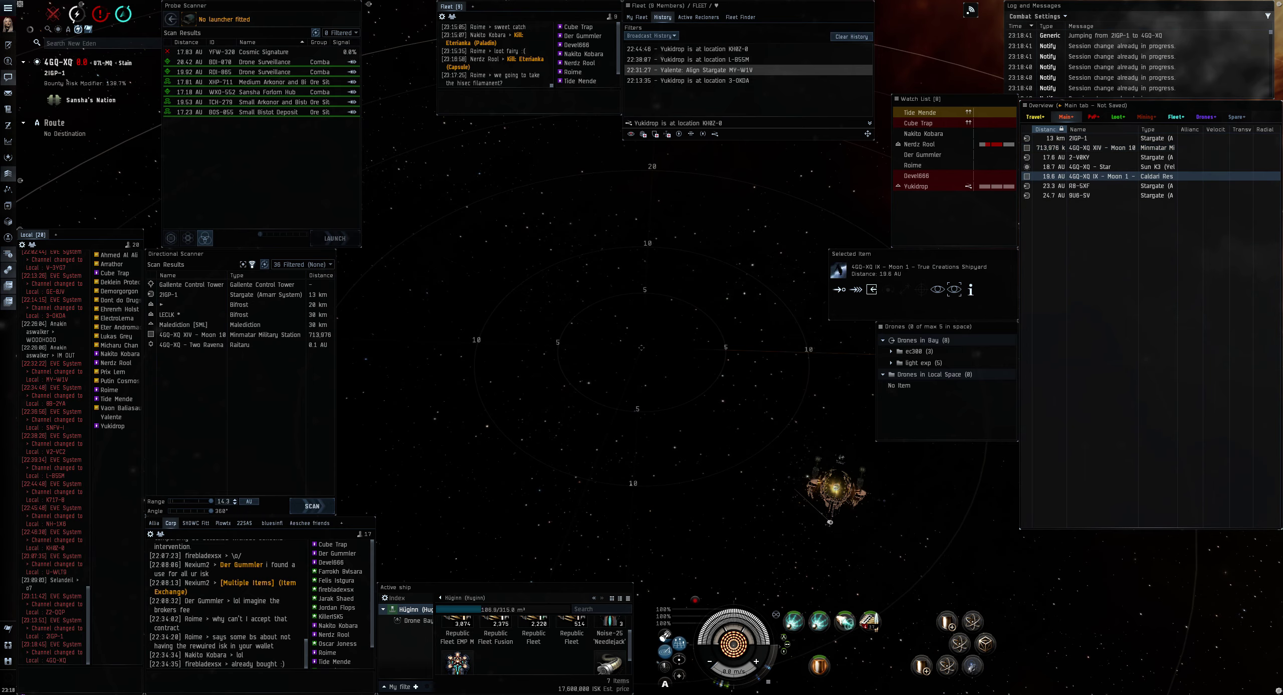
pyautogui.scroll(-5, 641, 361)
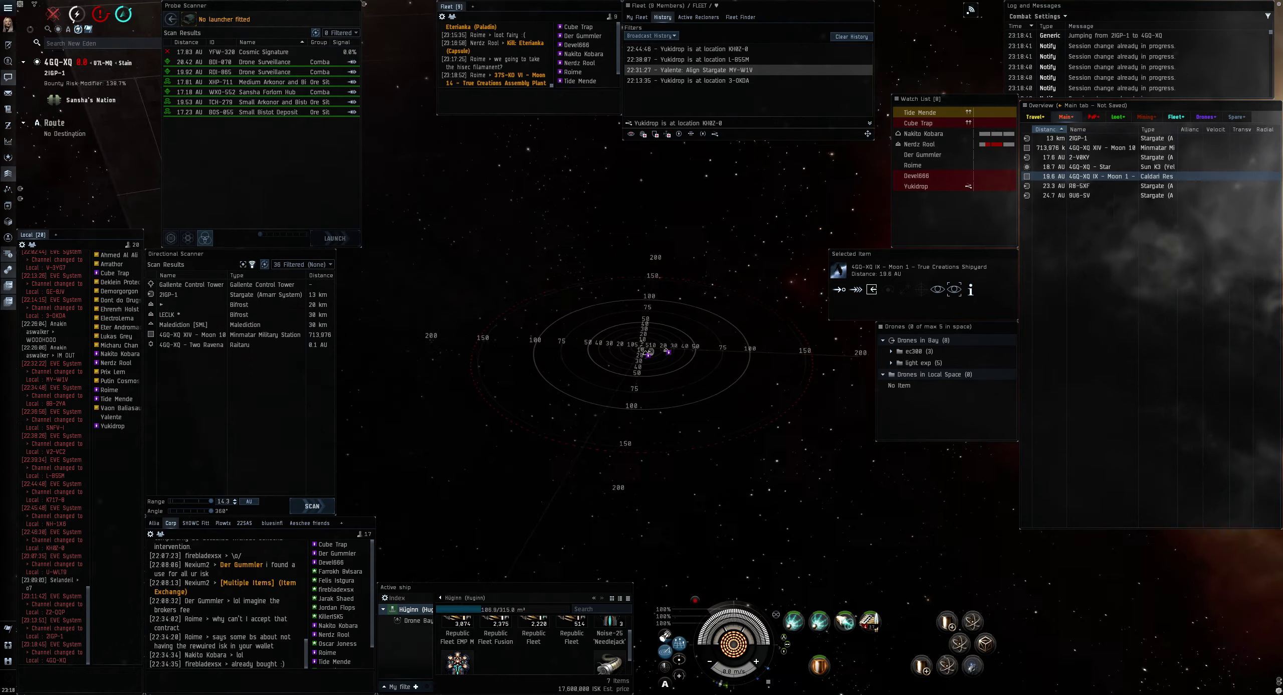
pyautogui.moveTo(642, 302); pyautogui.dragTo(702, 331)
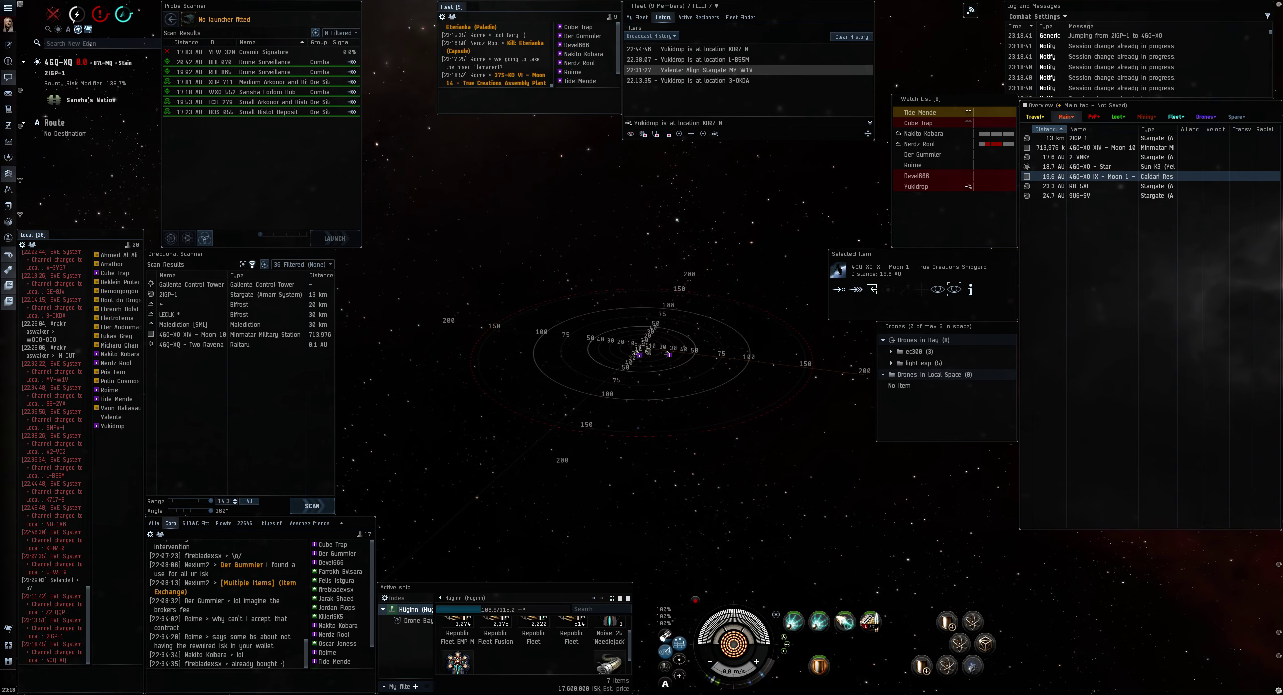
pyautogui.moveTo(641, 402); pyautogui.dragTo(702, 361)
pyautogui.moveTo(641, 422); pyautogui.dragTo(561, 382)
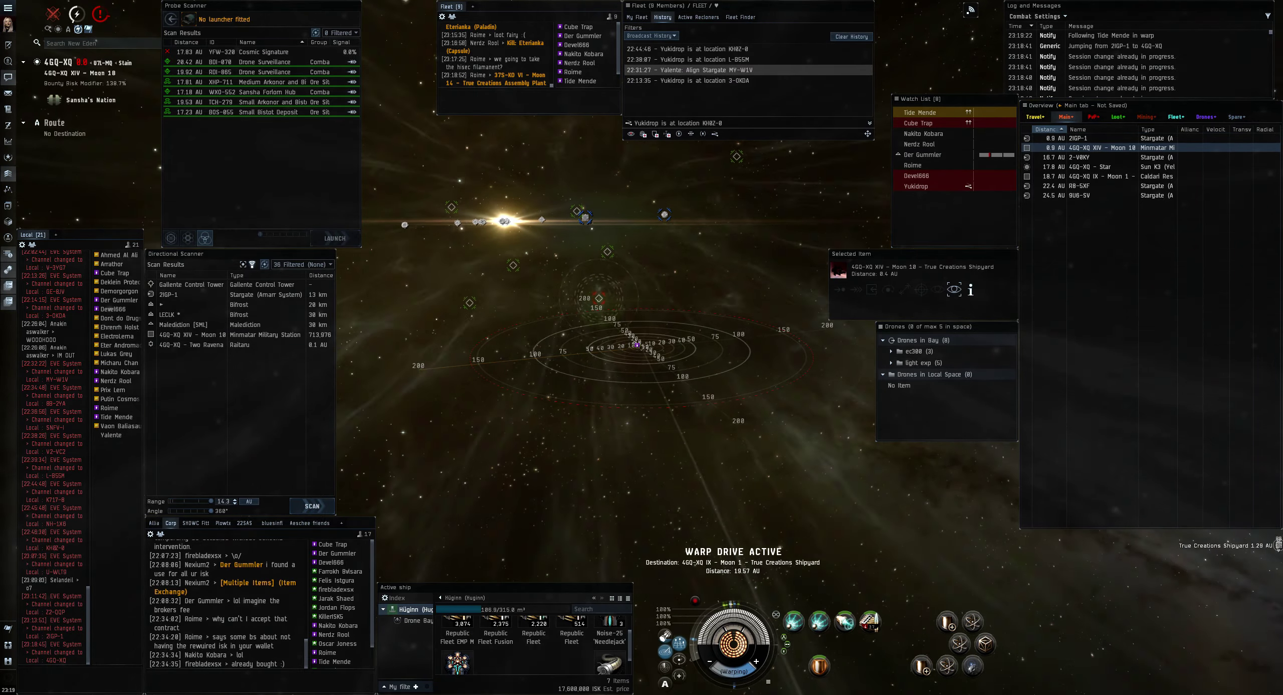
# View a Local channel pilot's character information, then close it.
pyautogui.doubleClick(117, 336)
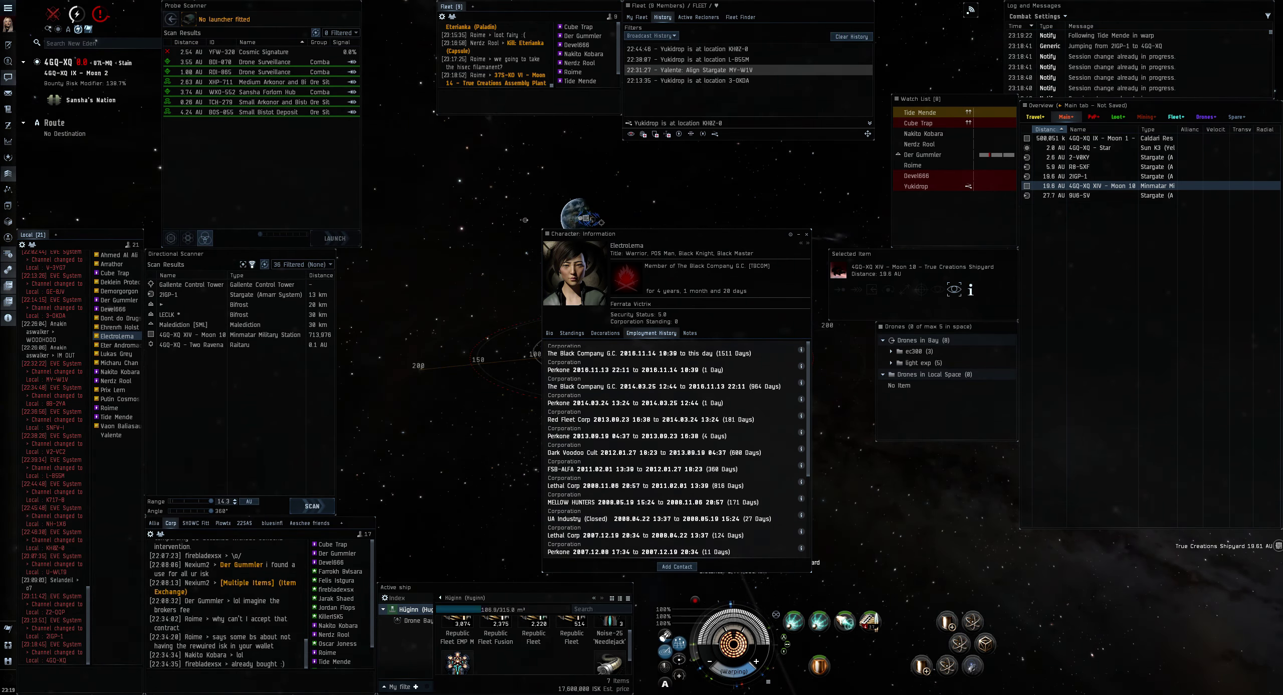
pyautogui.click(806, 234)
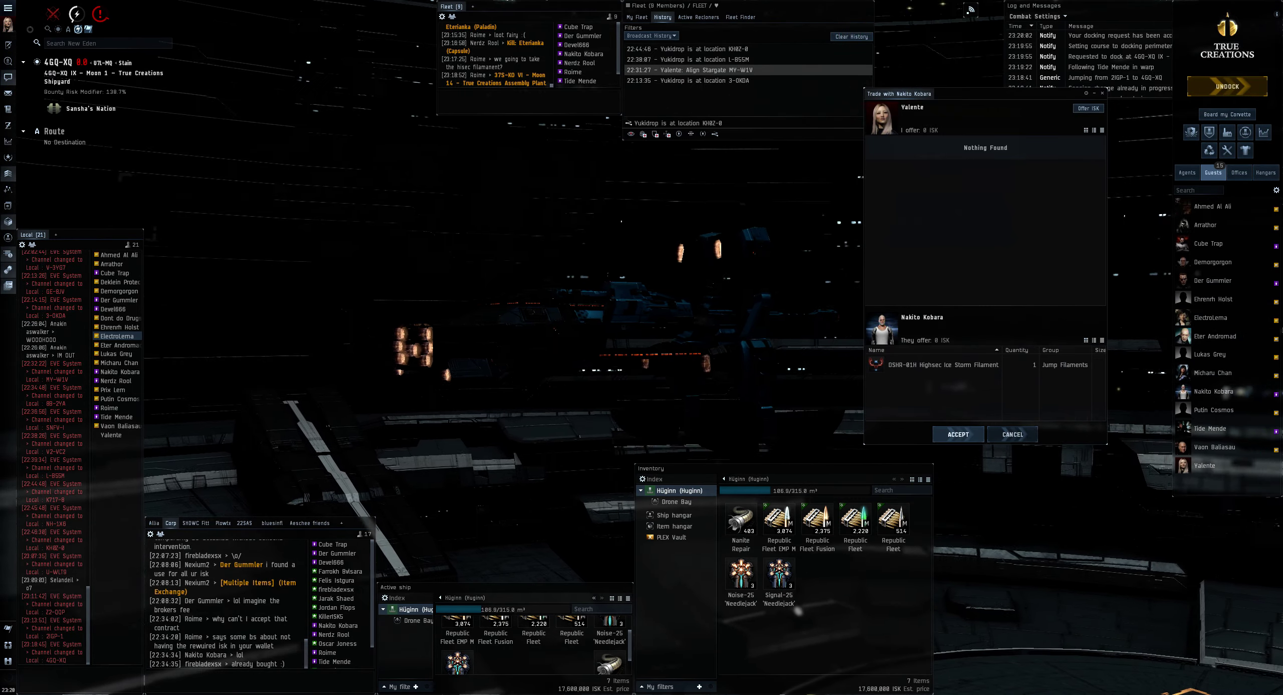
# Accept Nakito Kobara's trade of one Highsec Ice Storm Filament.
pyautogui.click(959, 434)
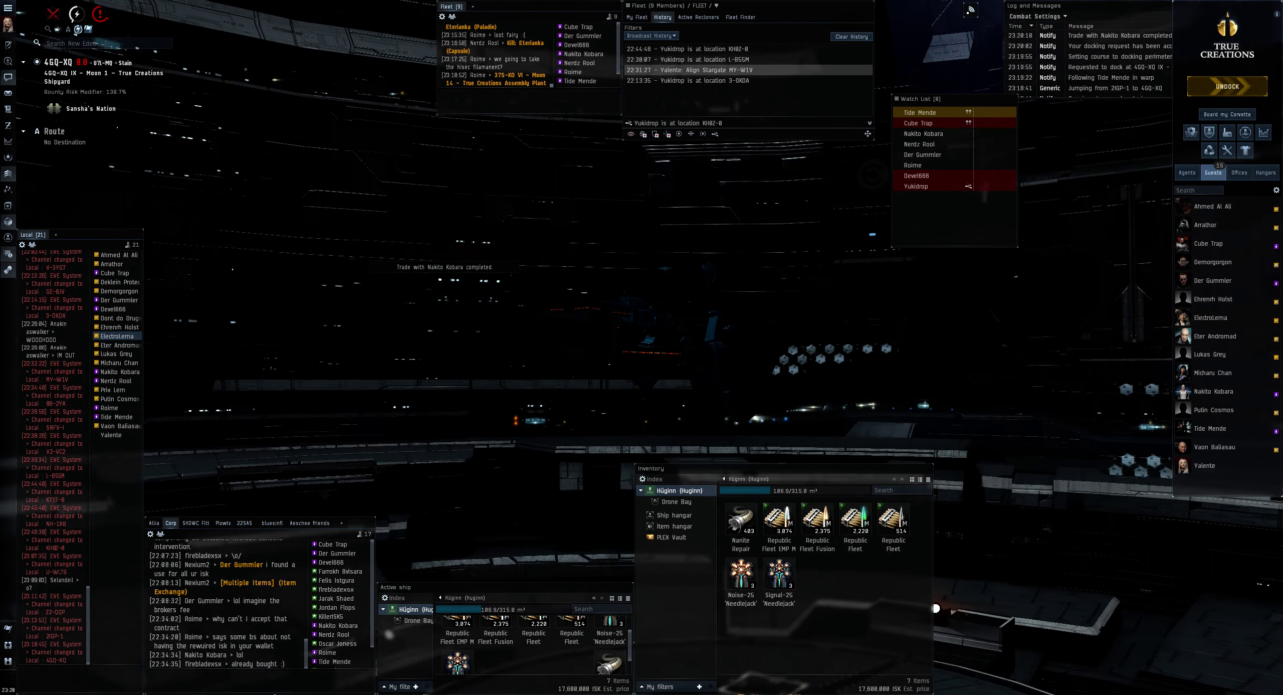